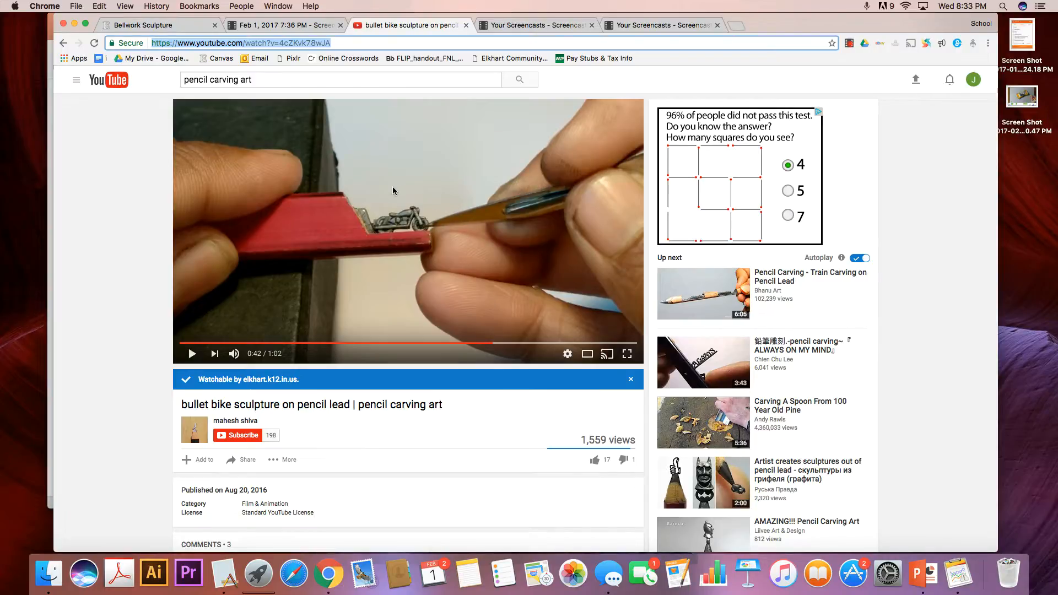
{"action": "left_click_drag", "start_coordinate": [248, 354], "coordinate": [260, 352]}
{"action": "left_click", "coordinate": [260, 351]}
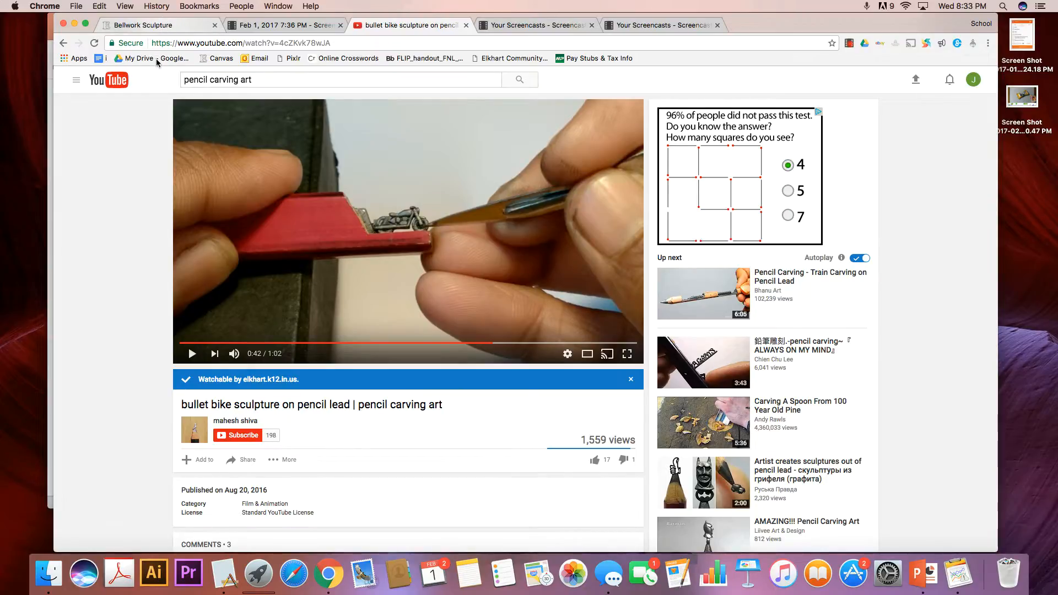
Switch to the course site and open the Intro 2-D Art-S2 course's home page from the course list.
{"action": "left_click", "coordinate": [164, 25]}
{"action": "scroll", "coordinate": [130, 96], "scroll_direction": "up", "scroll_amount": 10}
{"action": "left_click", "coordinate": [132, 139]}
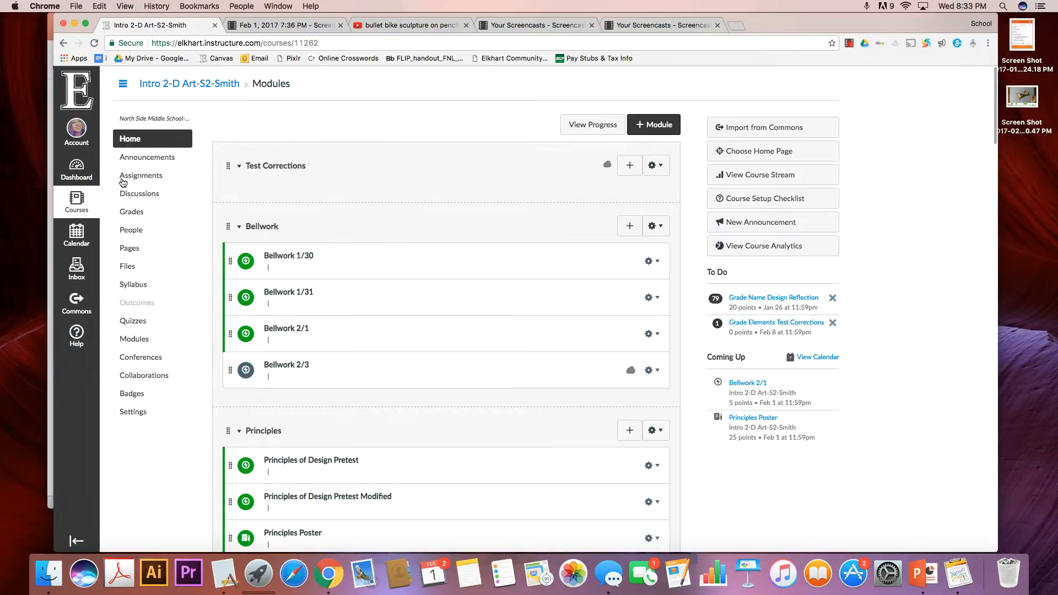
{"action": "left_click", "coordinate": [83, 202]}
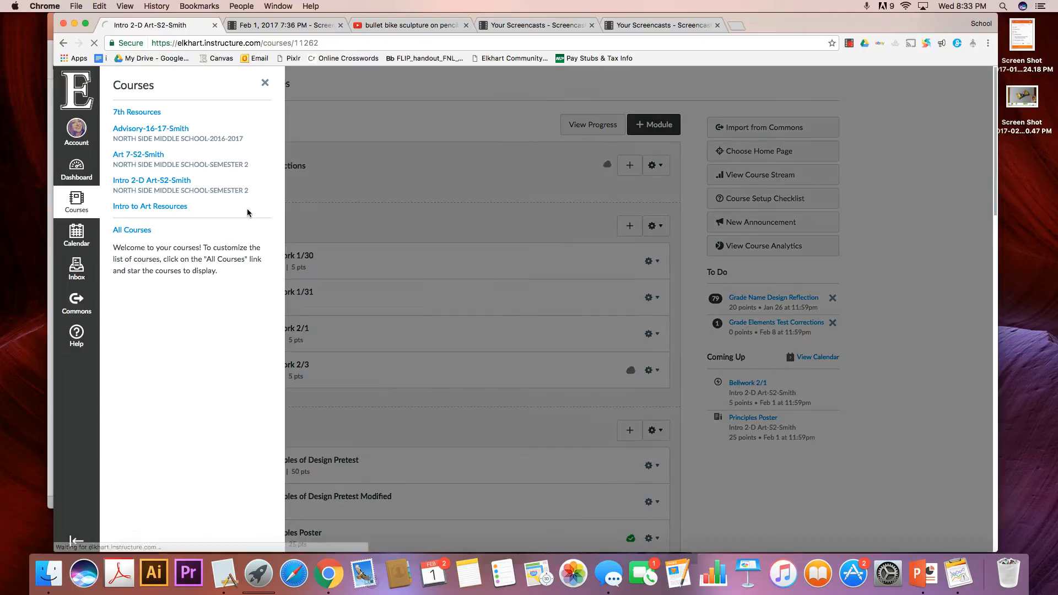
{"action": "left_click", "coordinate": [152, 183]}
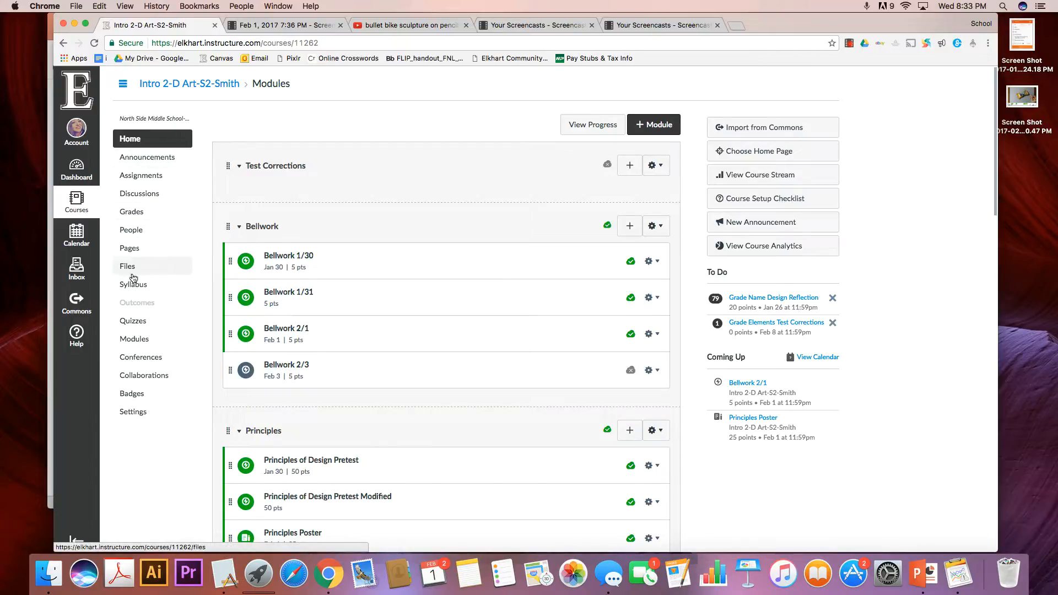
Create a new quiz in the course and name it "Bellwork Sculpture".
{"action": "left_click", "coordinate": [132, 321]}
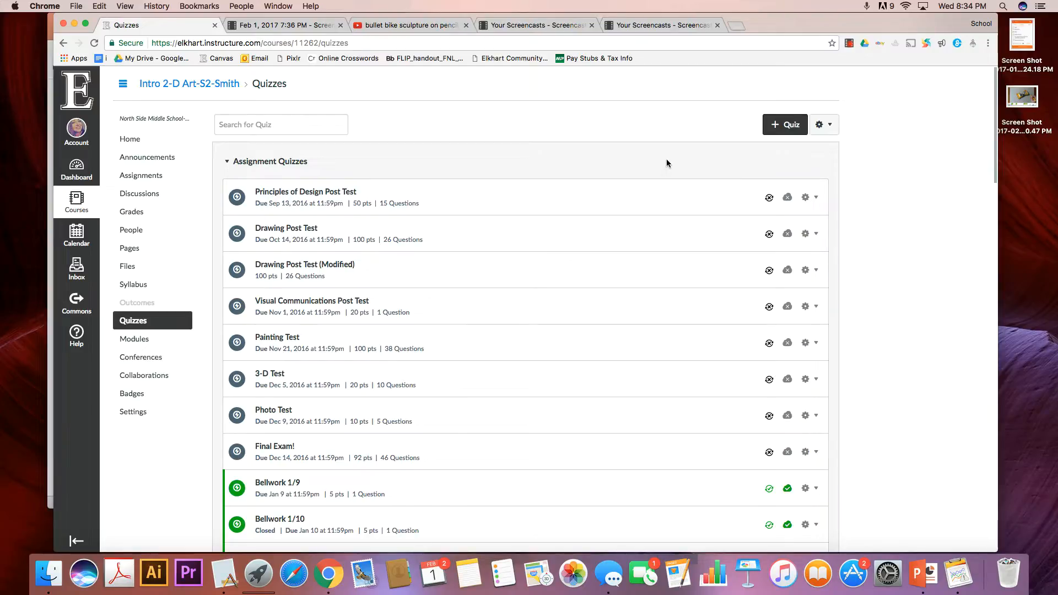
{"action": "left_click", "coordinate": [789, 128]}
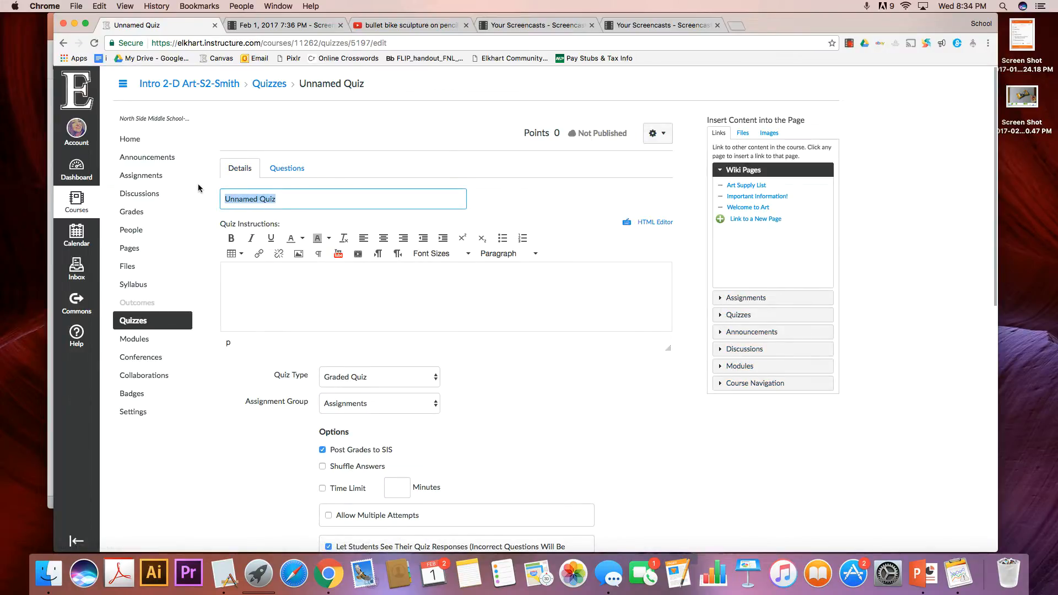
{"action": "type", "text": "Bellwork Sculpture"}
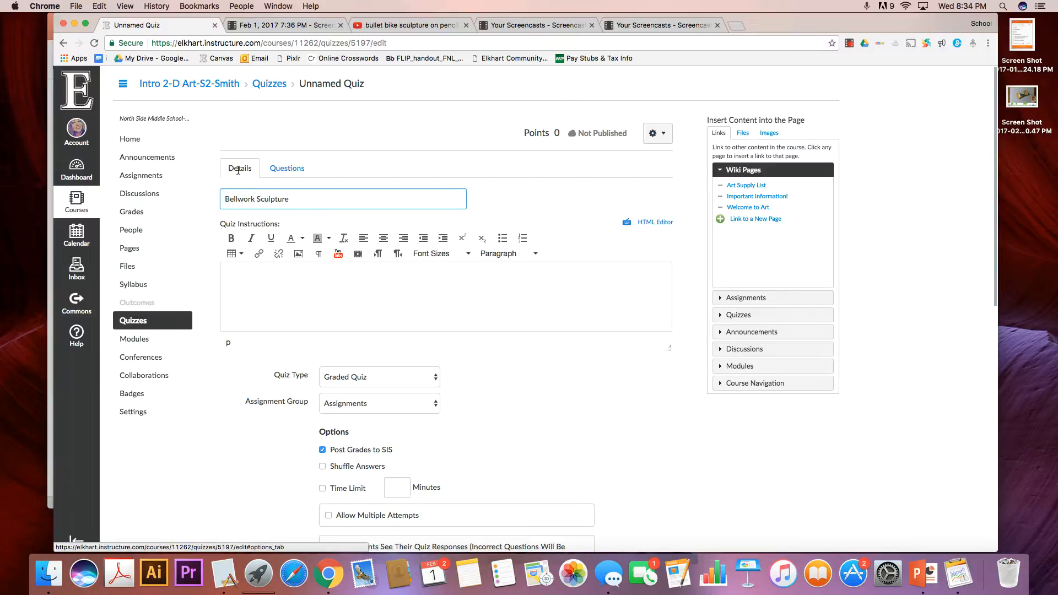
Check the available quiz types in the quiz details, keeping Graded Quiz selected.
{"action": "scroll", "coordinate": [511, 399], "scroll_direction": "down", "scroll_amount": 2}
{"action": "scroll", "coordinate": [510, 396], "scroll_direction": "down", "scroll_amount": 5}
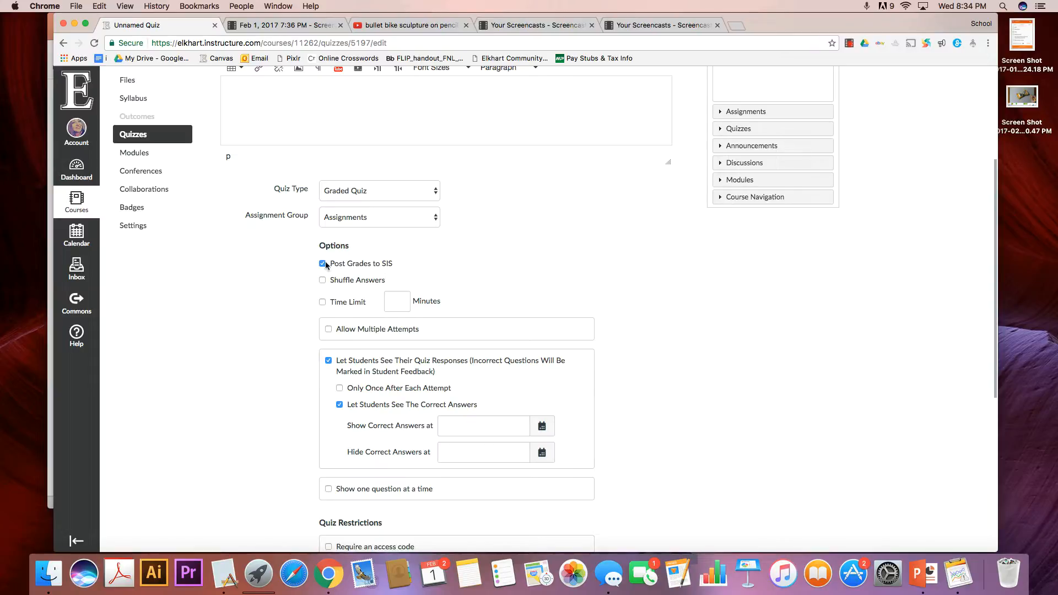
{"action": "scroll", "coordinate": [390, 273], "scroll_direction": "up", "scroll_amount": 1}
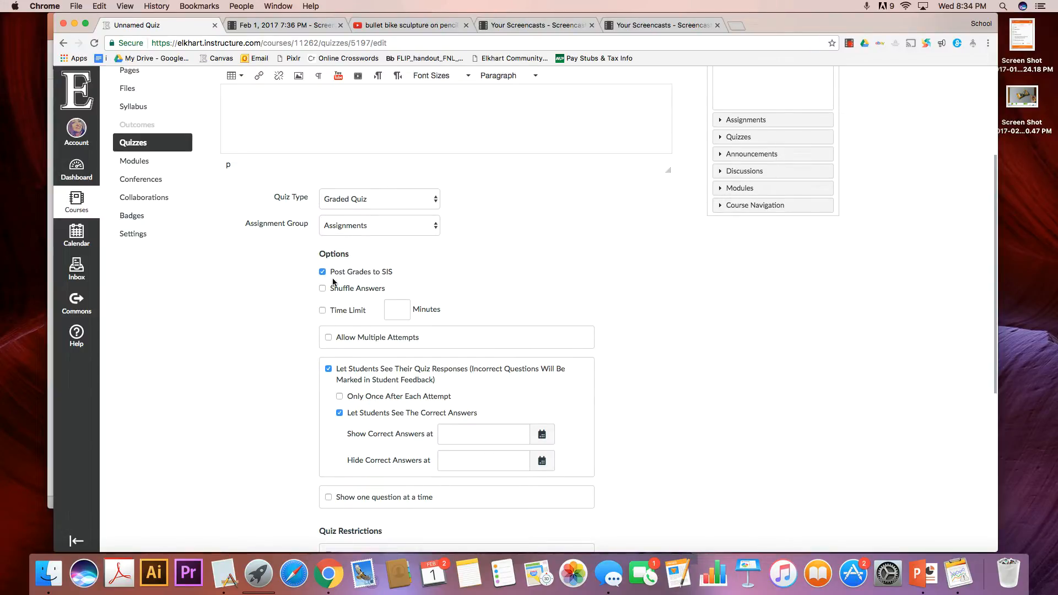
{"action": "left_click", "coordinate": [436, 201]}
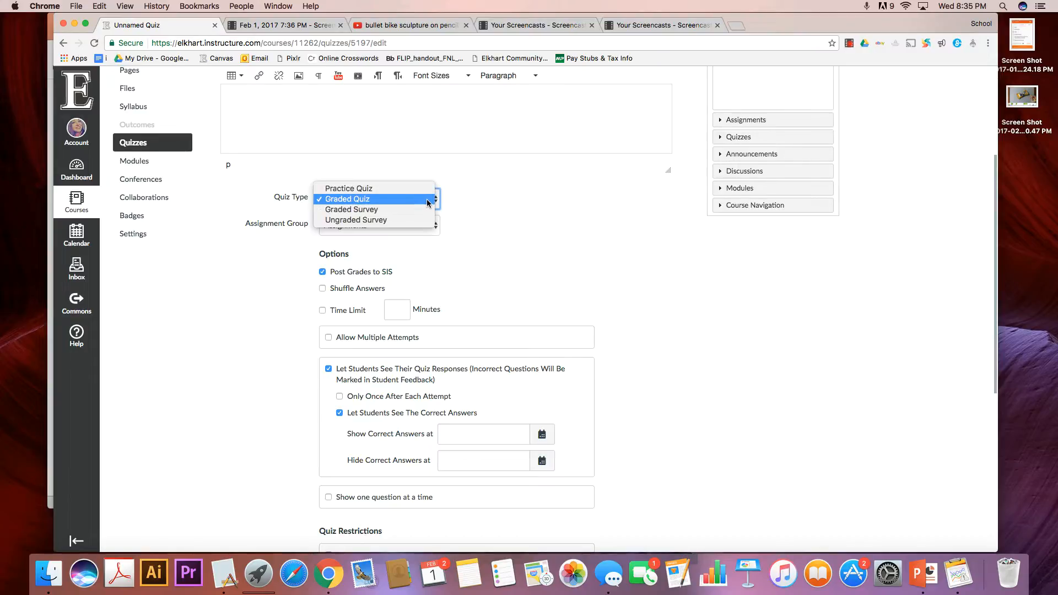
{"action": "left_click", "coordinate": [531, 222]}
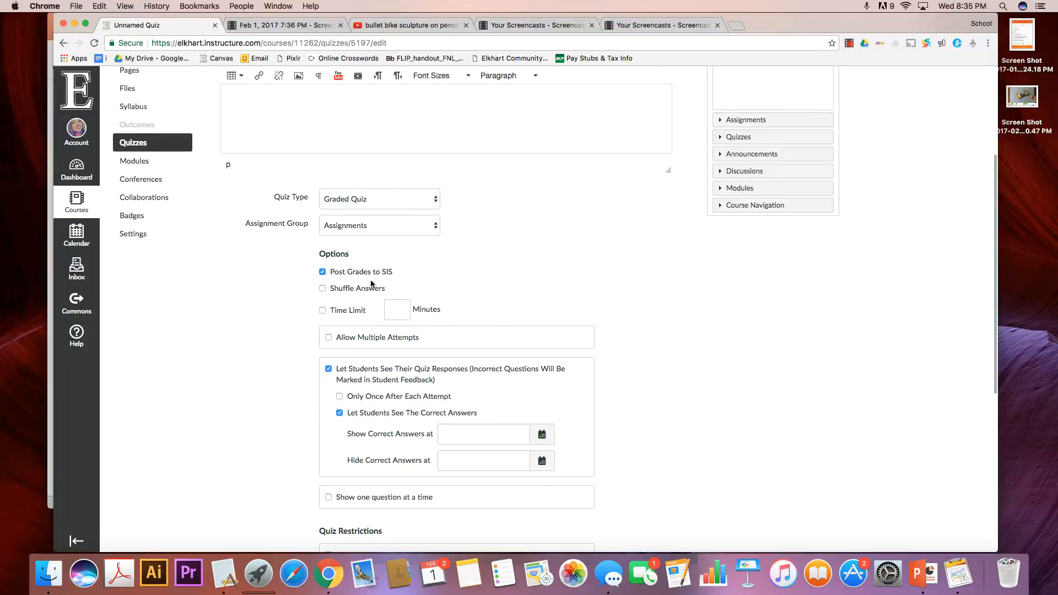
Enable the Shuffle Answers option for the quiz.
{"action": "left_click", "coordinate": [323, 289]}
{"action": "left_click_drag", "start_coordinate": [401, 291], "coordinate": [334, 290]}
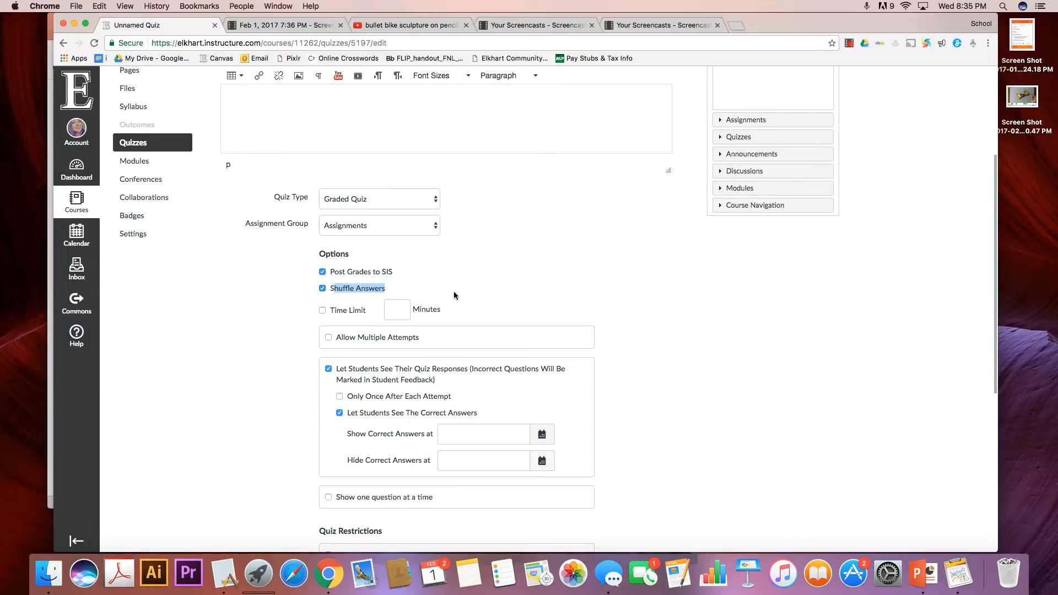
{"action": "left_click", "coordinate": [453, 291]}
{"action": "left_click", "coordinate": [345, 292]}
{"action": "scroll", "coordinate": [531, 315], "scroll_direction": "down", "scroll_amount": 1}
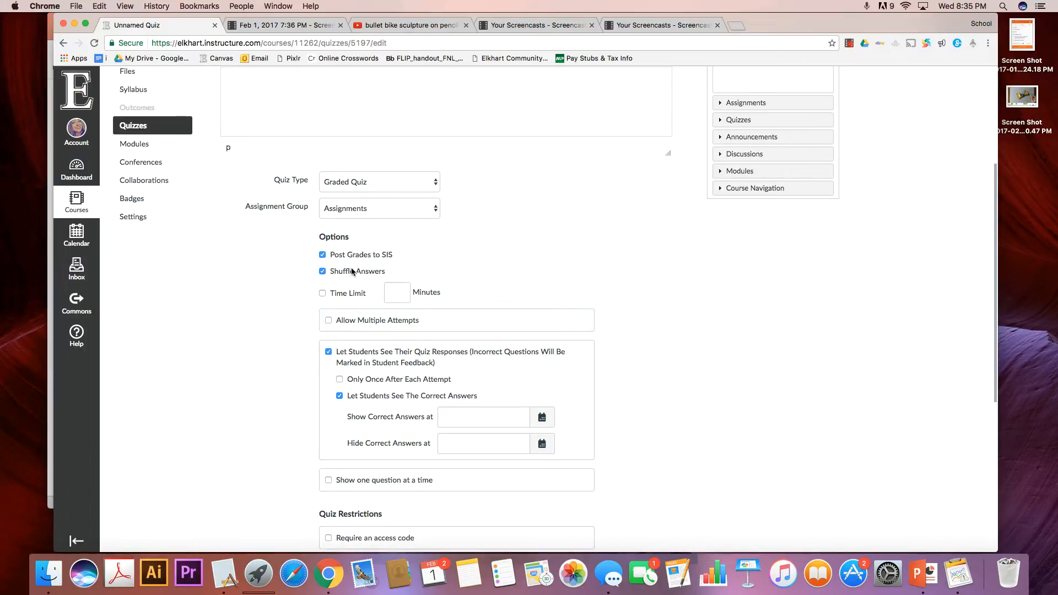
{"action": "scroll", "coordinate": [330, 286], "scroll_direction": "up", "scroll_amount": 3}
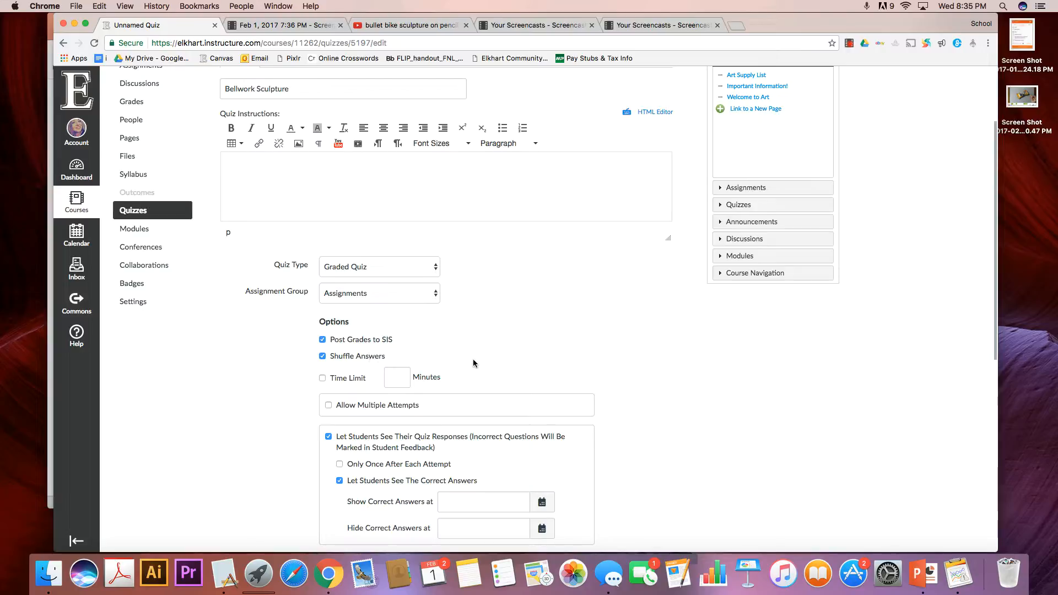
{"action": "scroll", "coordinate": [473, 358], "scroll_direction": "down", "scroll_amount": 5}
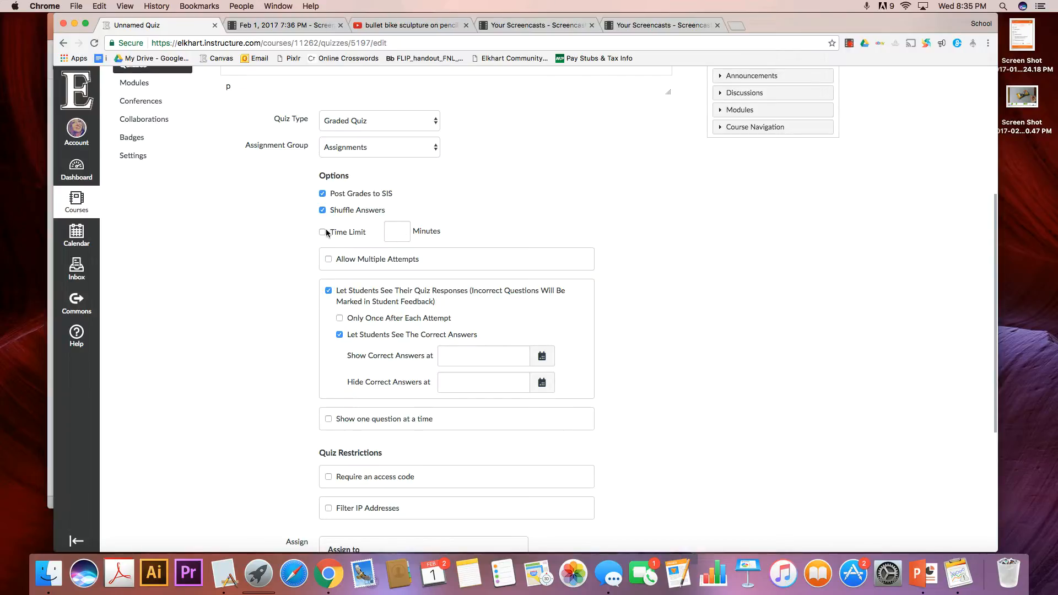
{"action": "scroll", "coordinate": [292, 241], "scroll_direction": "down", "scroll_amount": 2}
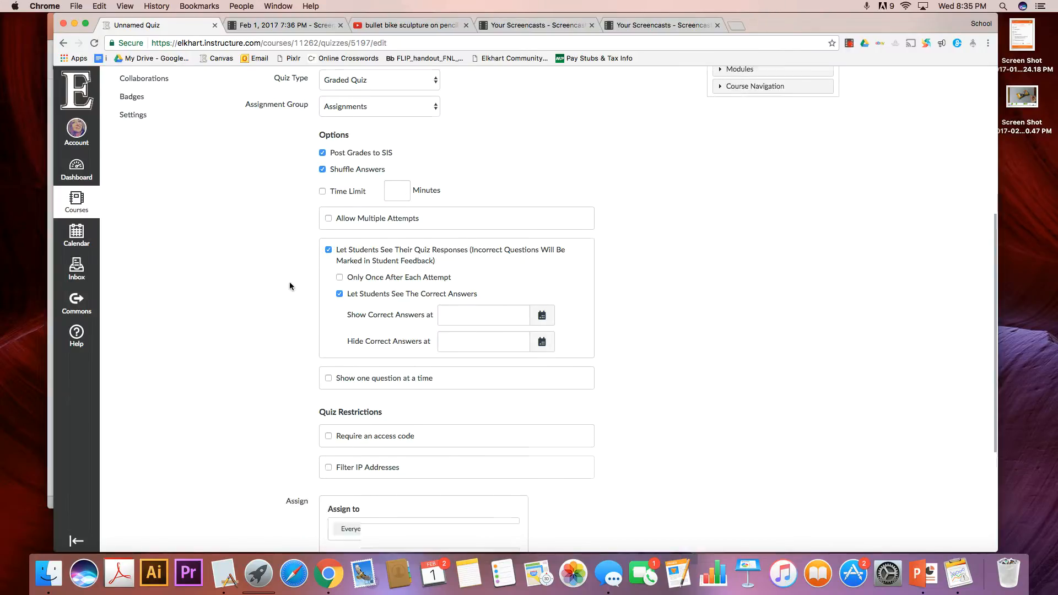
{"action": "scroll", "coordinate": [289, 282], "scroll_direction": "down", "scroll_amount": 2}
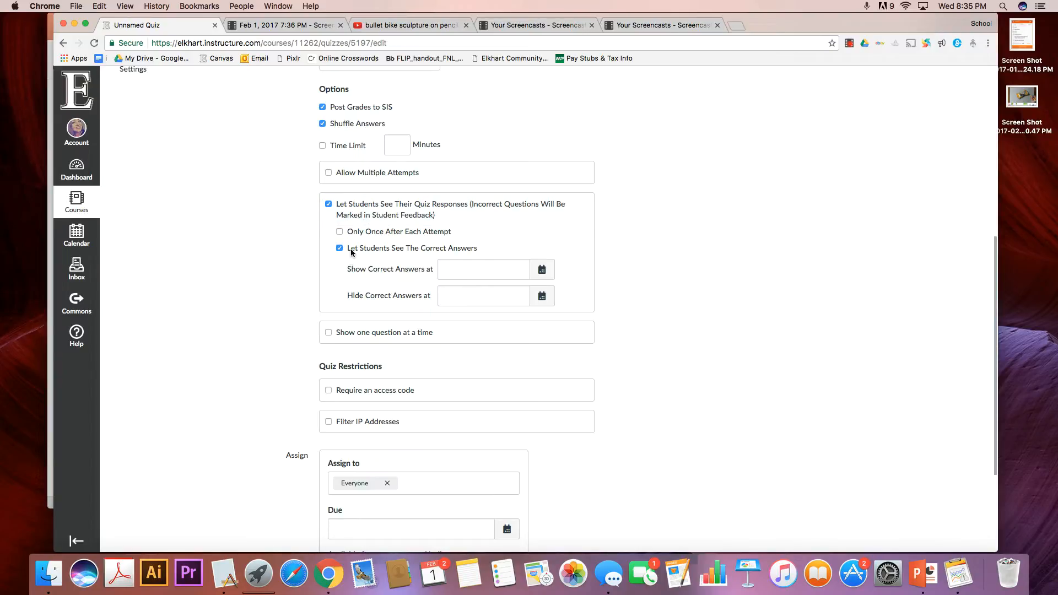
{"action": "left_click", "coordinate": [340, 250]}
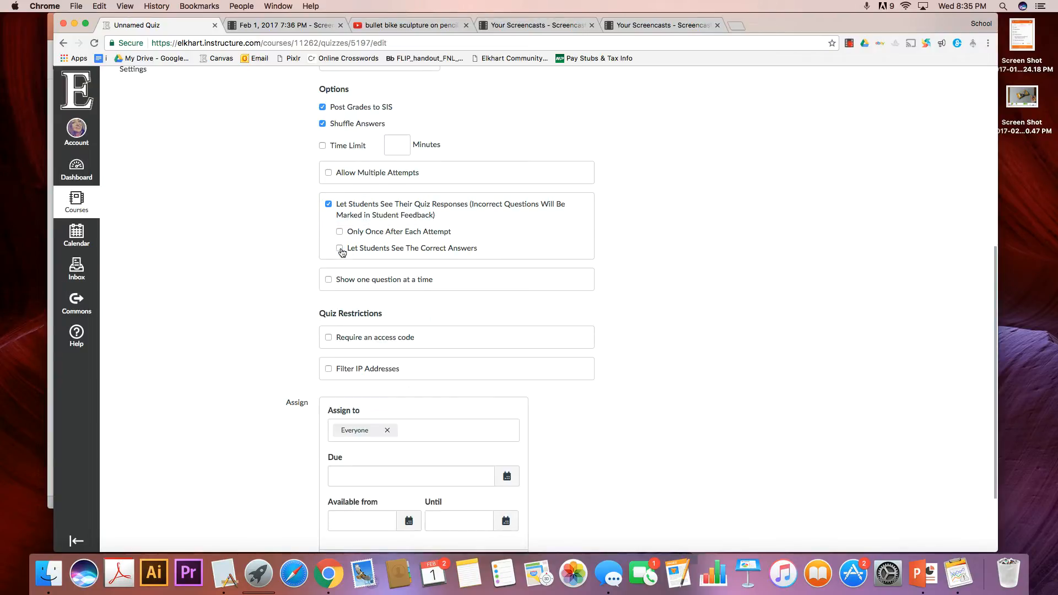
{"action": "left_click", "coordinate": [341, 249]}
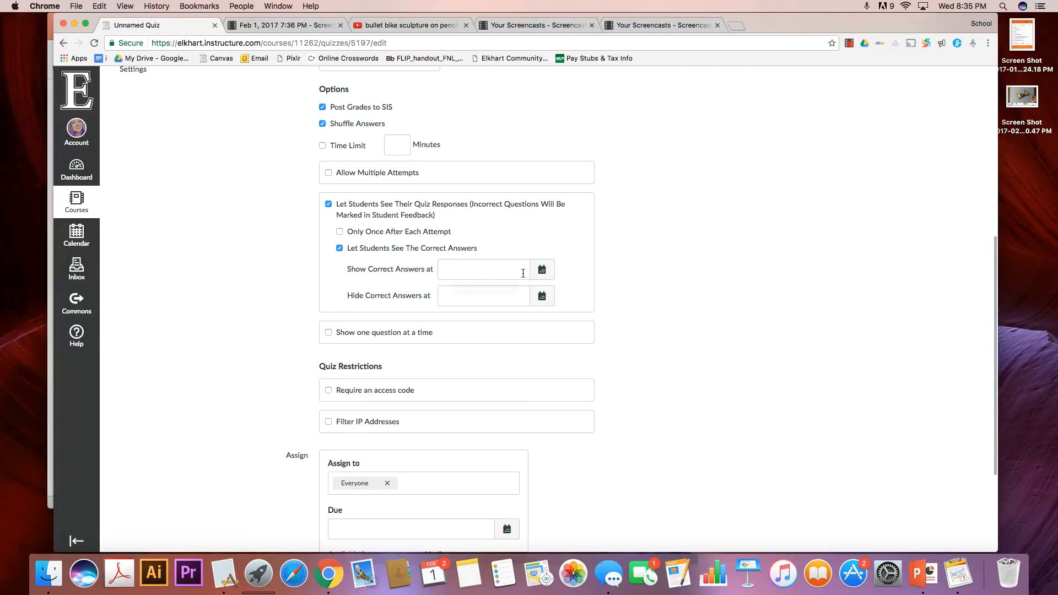
Review the quiz's options, restrictions and assignment settings in the quiz details.
{"action": "scroll", "coordinate": [603, 303], "scroll_direction": "down", "scroll_amount": 2}
{"action": "scroll", "coordinate": [603, 303], "scroll_direction": "up", "scroll_amount": 8}
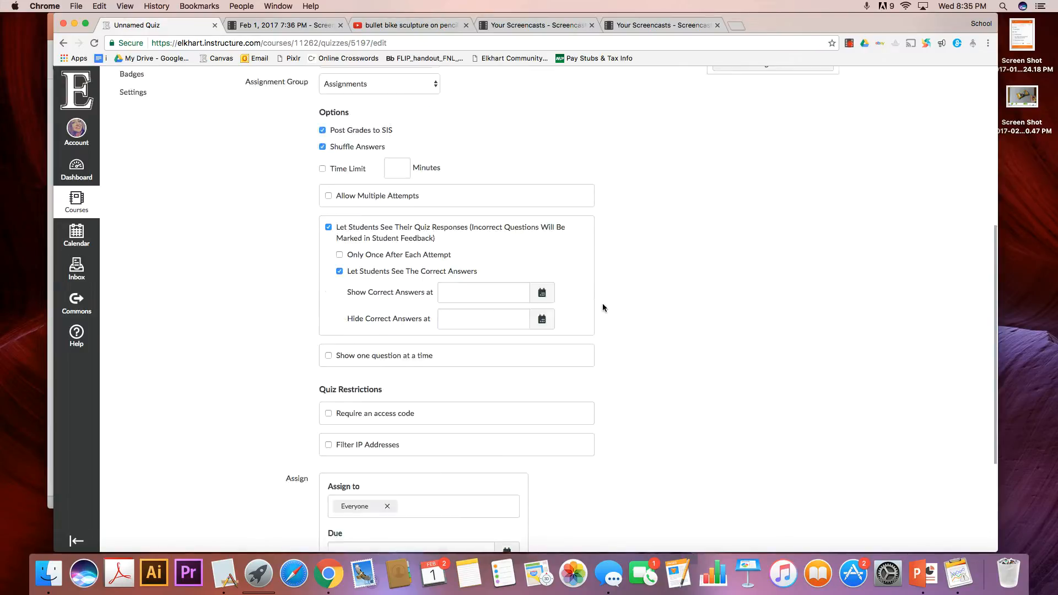
{"action": "scroll", "coordinate": [603, 307], "scroll_direction": "up", "scroll_amount": 1}
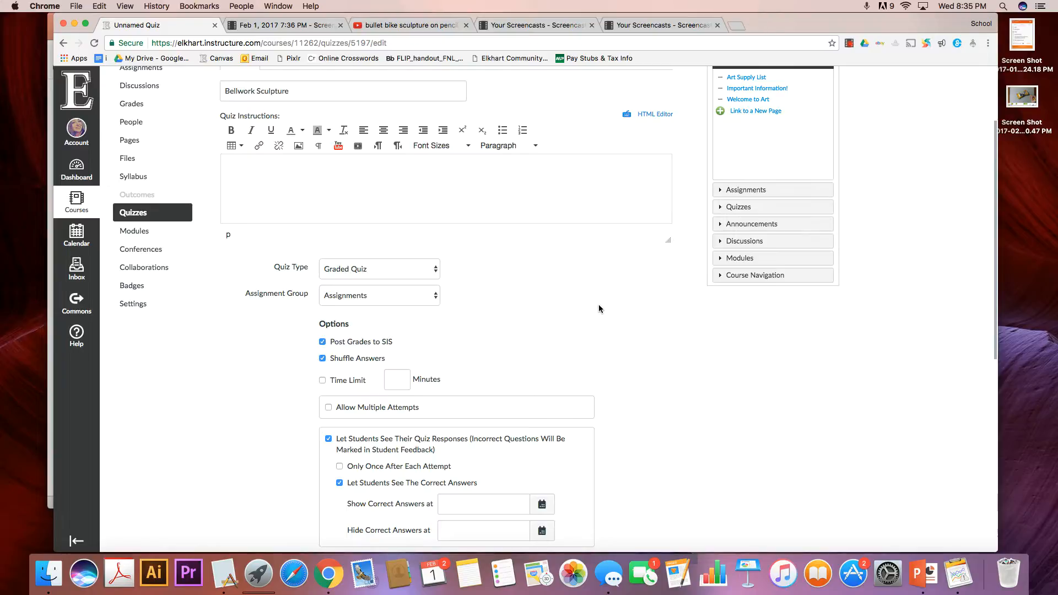
{"action": "scroll", "coordinate": [597, 306], "scroll_direction": "down", "scroll_amount": 3}
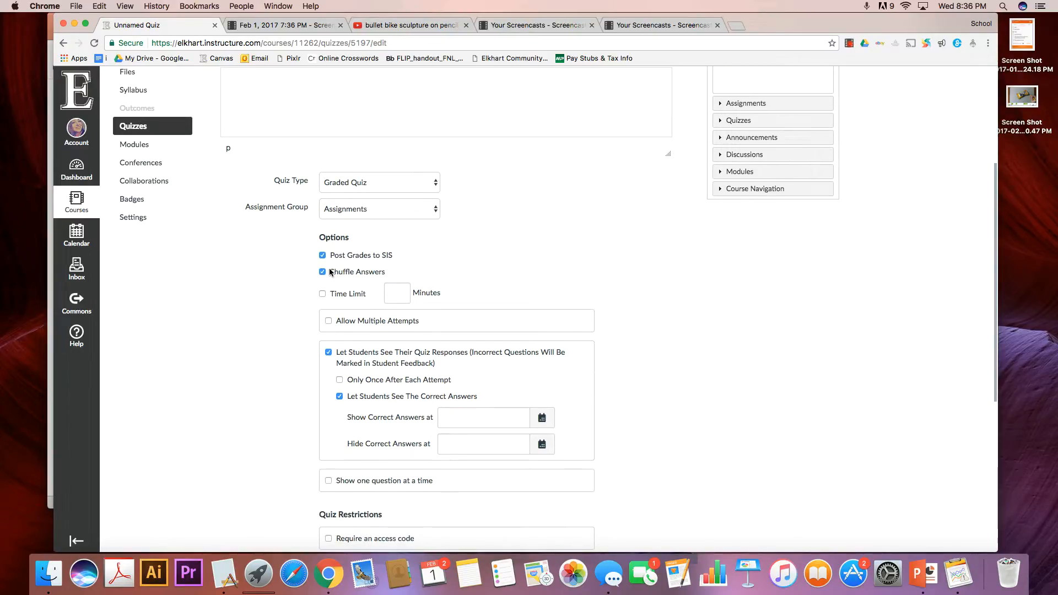
{"action": "scroll", "coordinate": [262, 237], "scroll_direction": "down", "scroll_amount": 6}
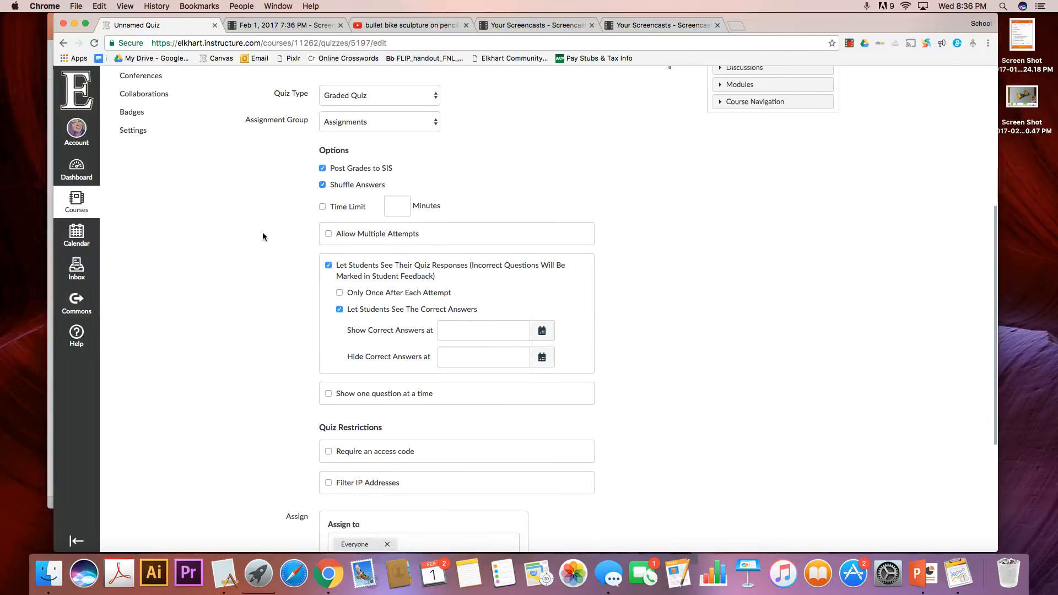
{"action": "scroll", "coordinate": [262, 237], "scroll_direction": "down", "scroll_amount": 2}
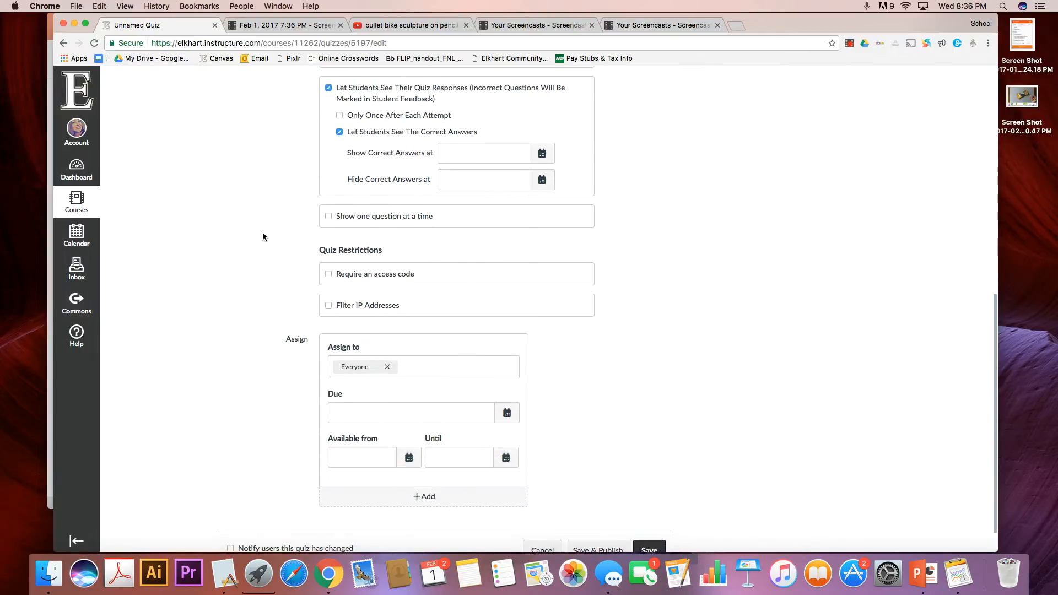
{"action": "scroll", "coordinate": [271, 237], "scroll_direction": "up", "scroll_amount": 8}
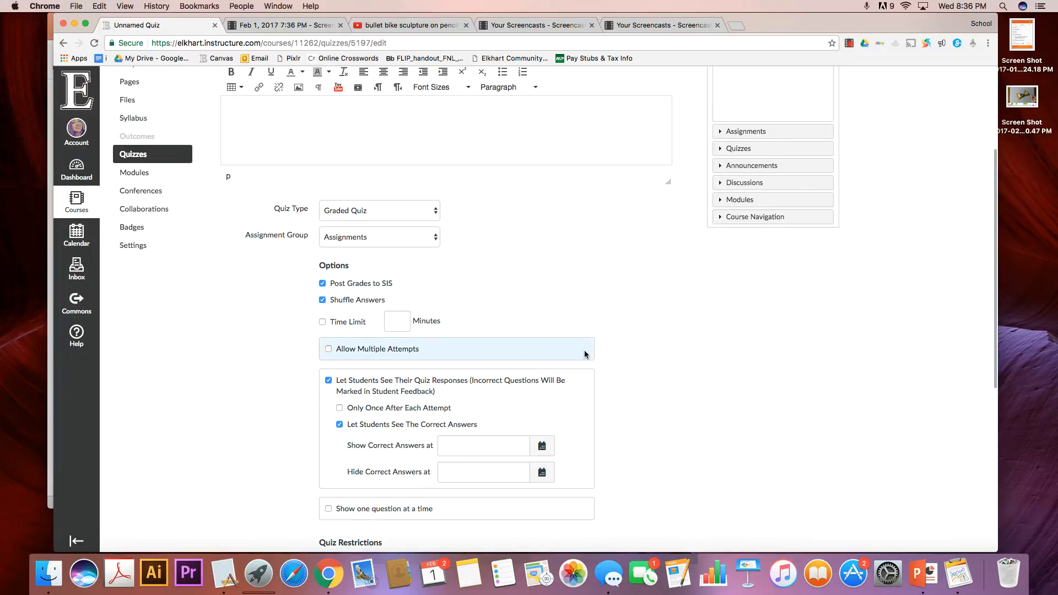
{"action": "scroll", "coordinate": [583, 351], "scroll_direction": "down", "scroll_amount": 7}
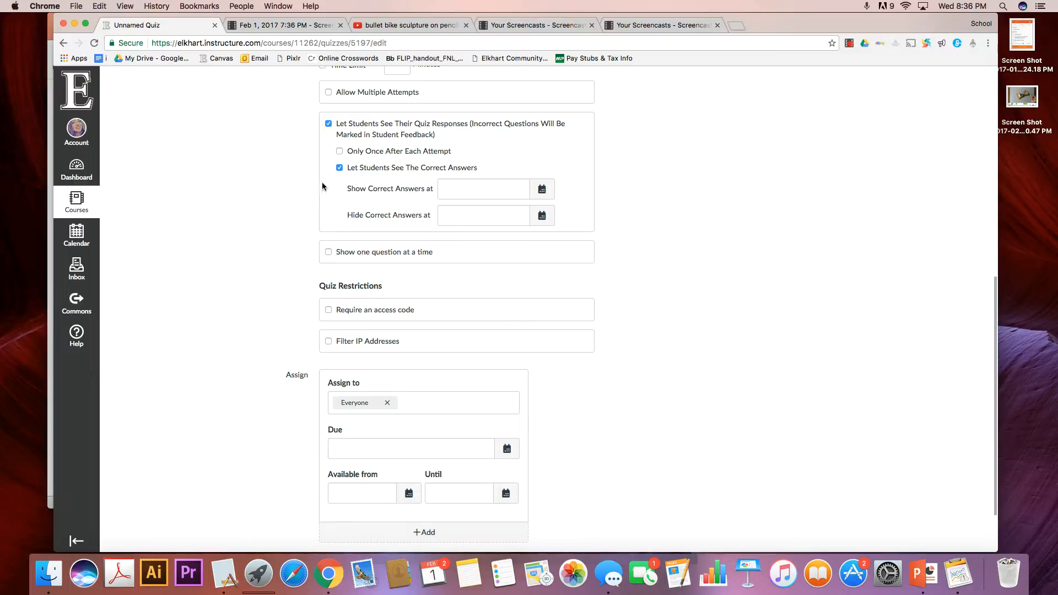
{"action": "left_click", "coordinate": [385, 312]}
{"action": "scroll", "coordinate": [262, 299], "scroll_direction": "down", "scroll_amount": 2}
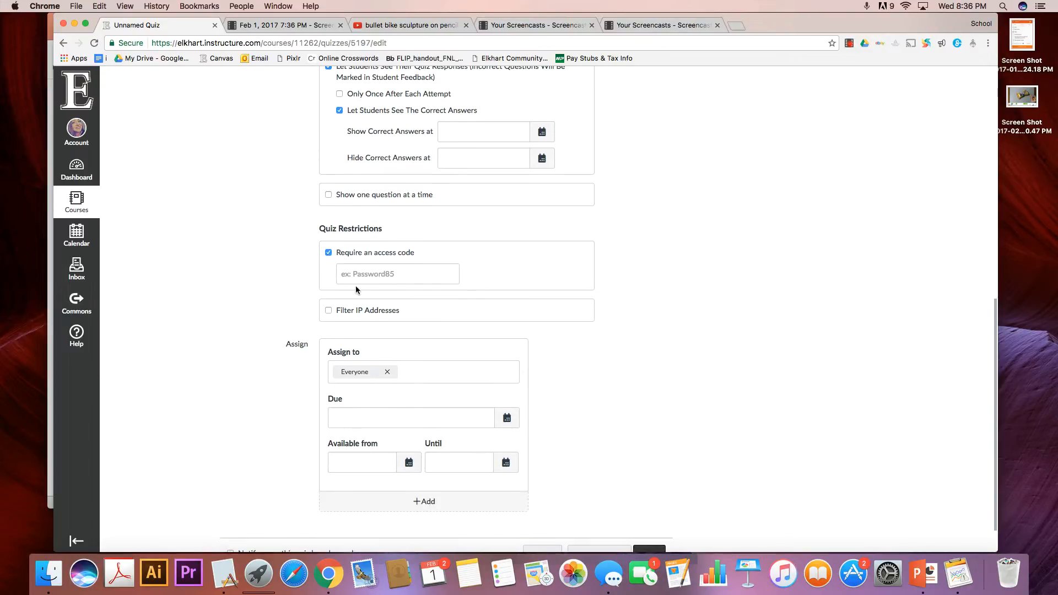
{"action": "left_click", "coordinate": [397, 274]}
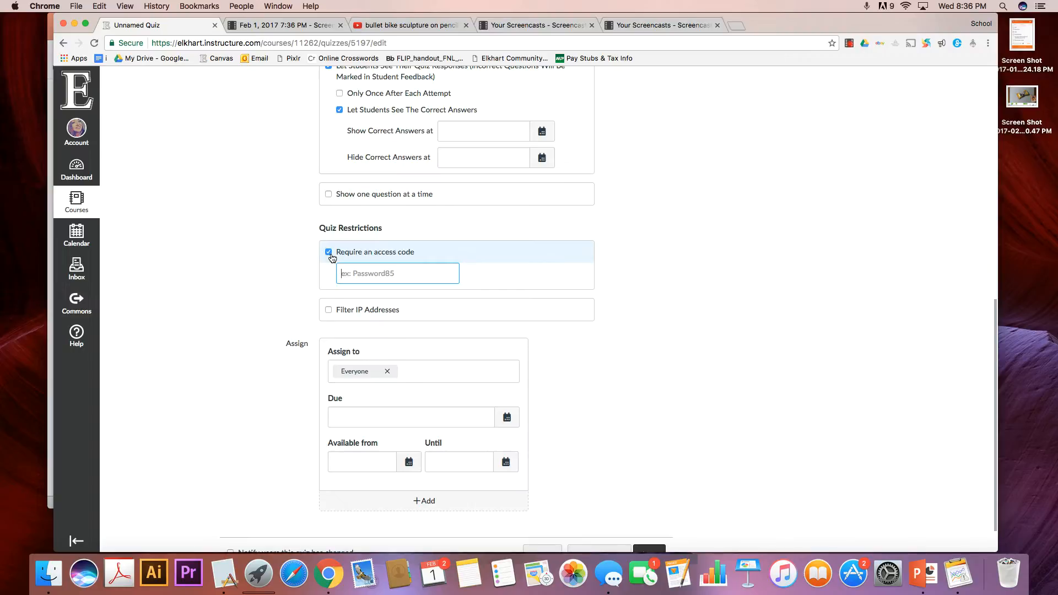
{"action": "left_click", "coordinate": [329, 254]}
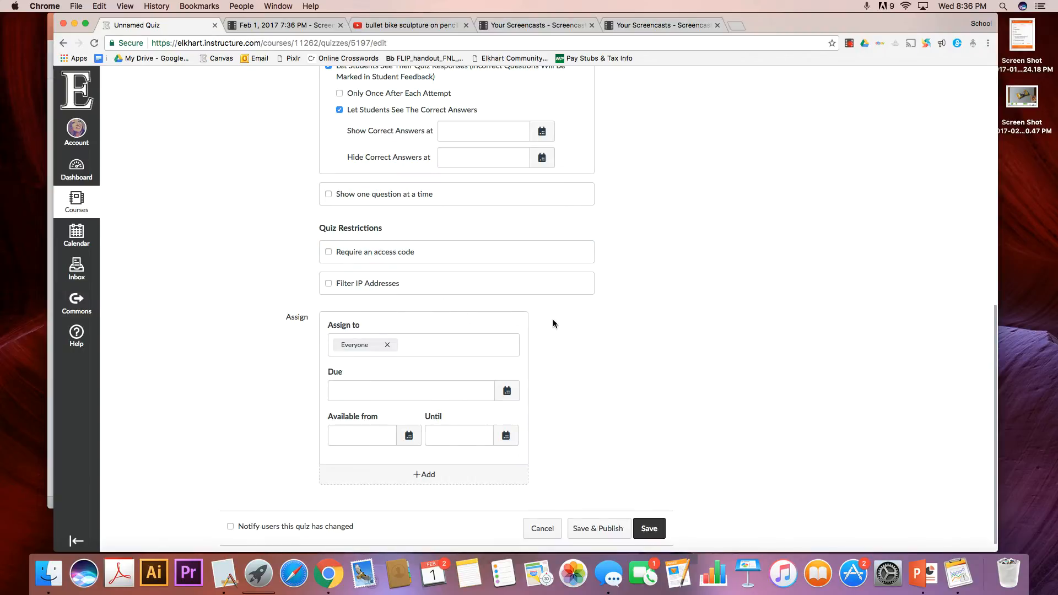
Look at the calendar and time picker for the quiz's due date without choosing a date.
{"action": "scroll", "coordinate": [555, 323], "scroll_direction": "down", "scroll_amount": 1}
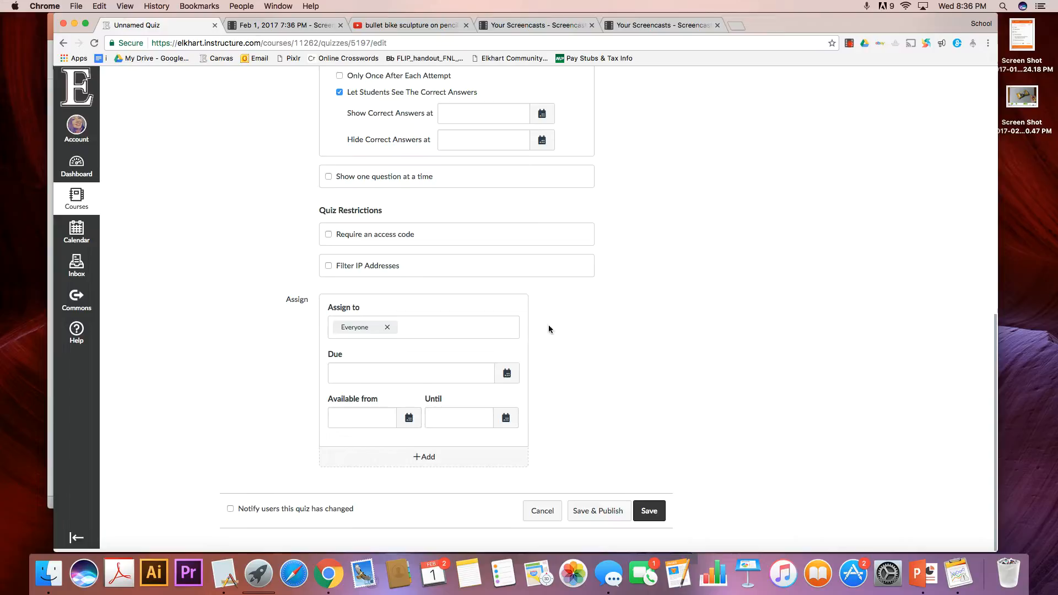
{"action": "left_click", "coordinate": [505, 377]}
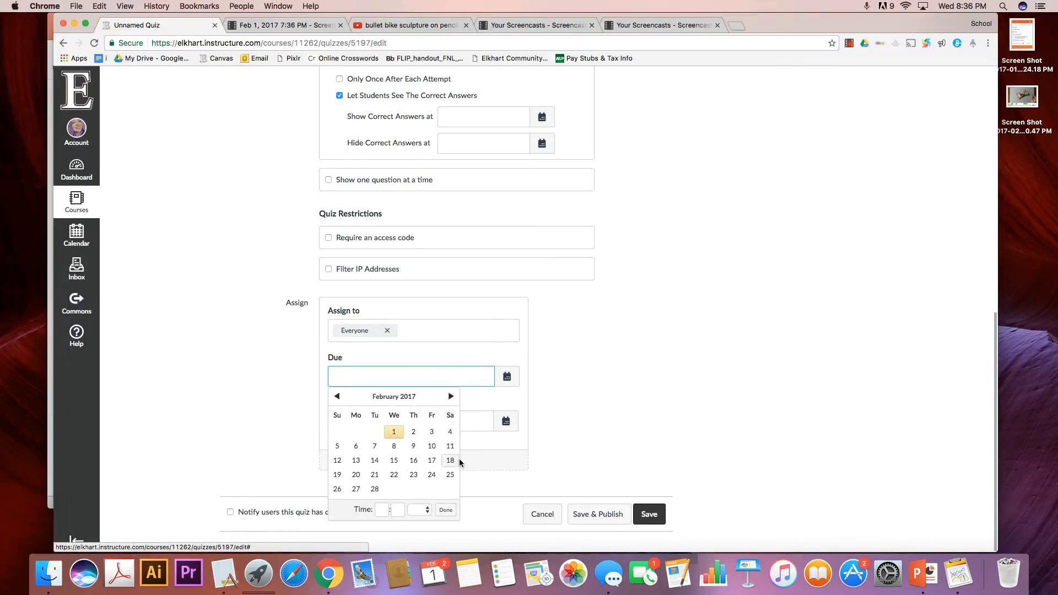
{"action": "left_click", "coordinate": [624, 382]}
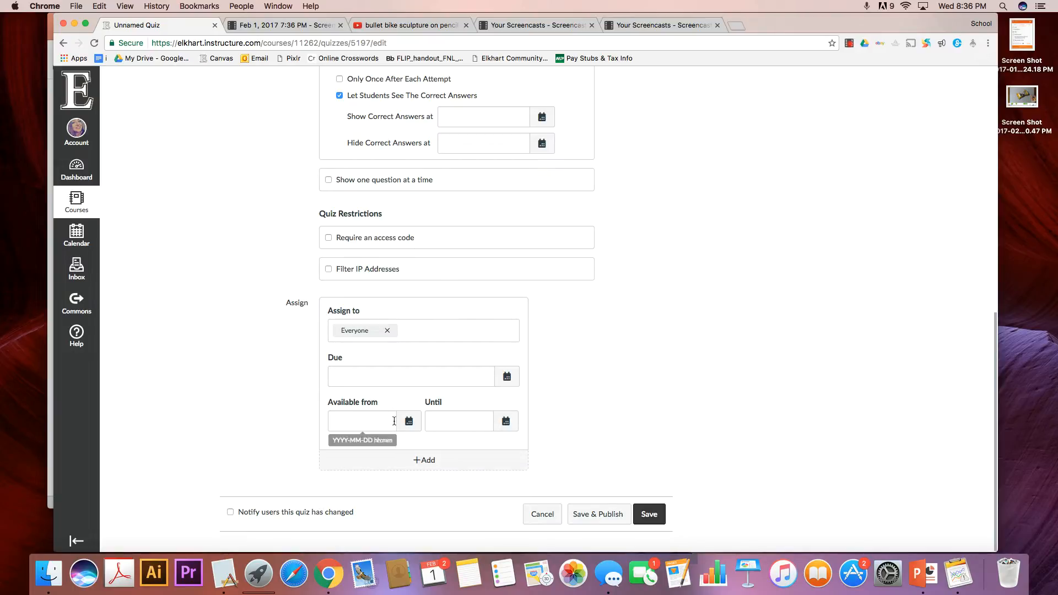
Go to the quiz's questions and add a new question.
{"action": "scroll", "coordinate": [563, 429], "scroll_direction": "down", "scroll_amount": 1}
{"action": "scroll", "coordinate": [562, 430], "scroll_direction": "up", "scroll_amount": 15}
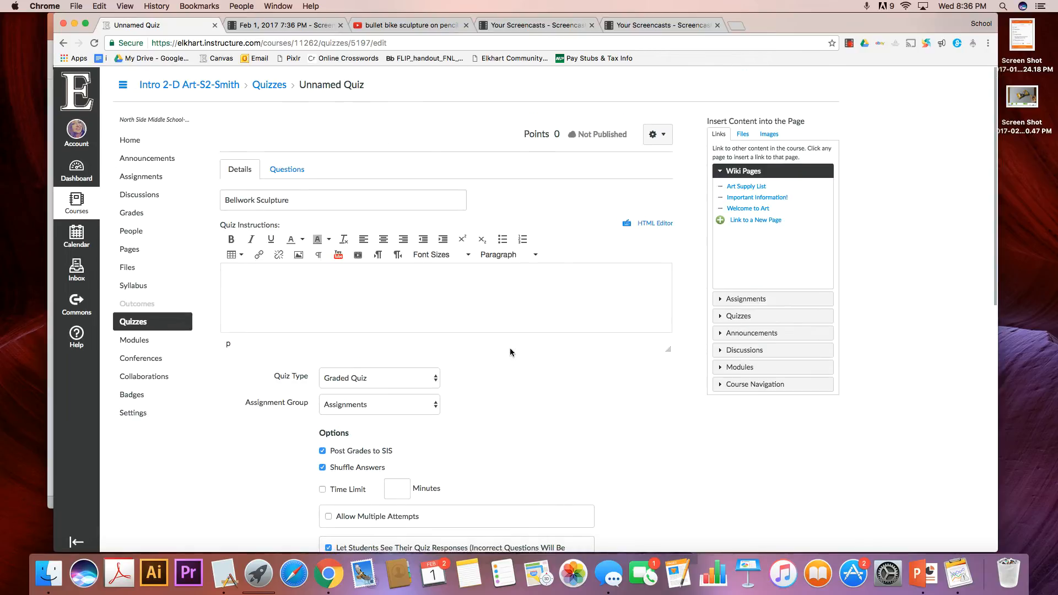
{"action": "left_click", "coordinate": [290, 170]}
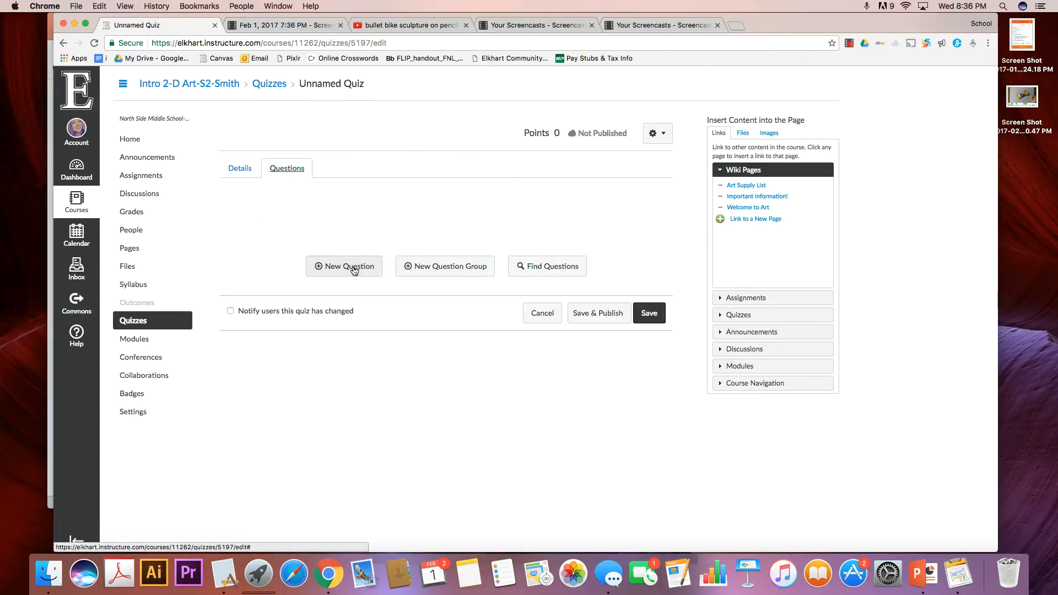
{"action": "left_click", "coordinate": [357, 272]}
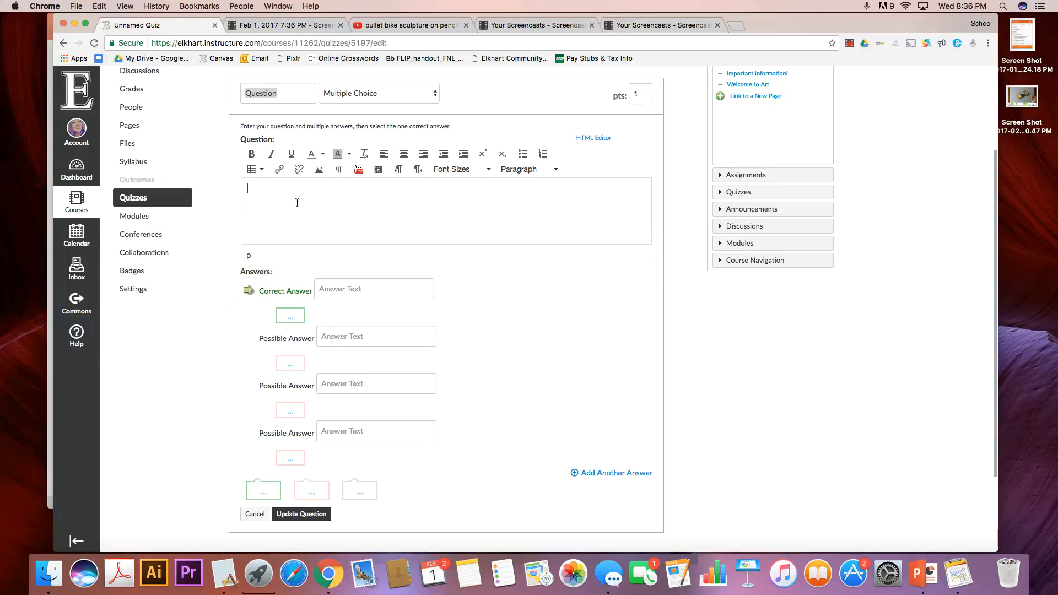
Enter the question text "What type of sculpture method is the artist using in the video?".
{"action": "type", "text": "What type of sculpture method"}
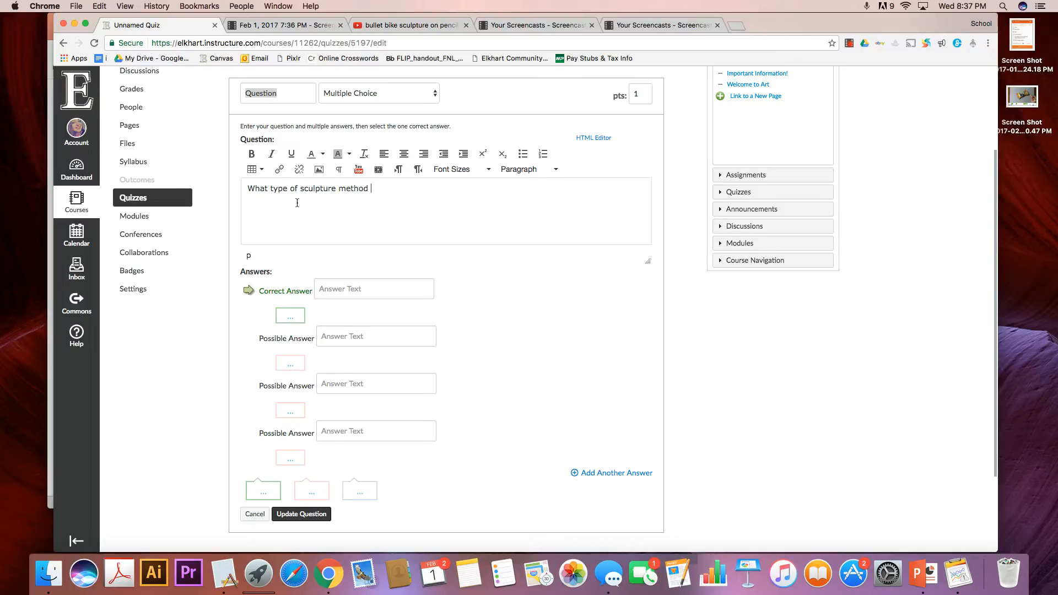
{"action": "type", "text": " is the artist usi"}
{"action": "key", "text": "BackSpace"}
{"action": "type", "text": "using in"}
{"action": "scroll", "coordinate": [276, 183], "scroll_direction": "down", "scroll_amount": 1}
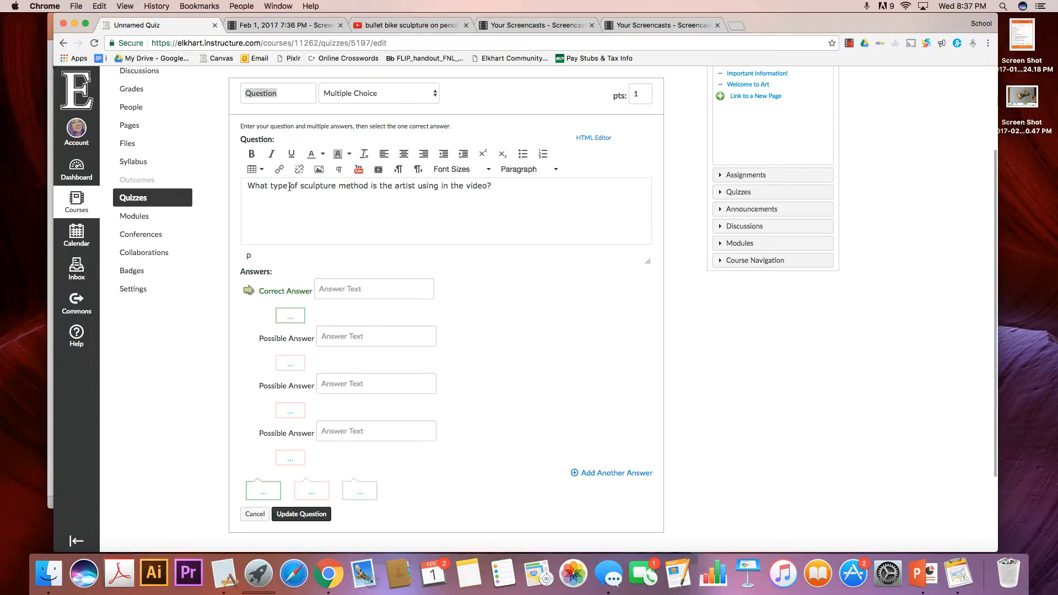
Make the word "type" in the question text bold and underlined.
{"action": "double_click", "coordinate": [289, 188]}
{"action": "left_click", "coordinate": [252, 153]}
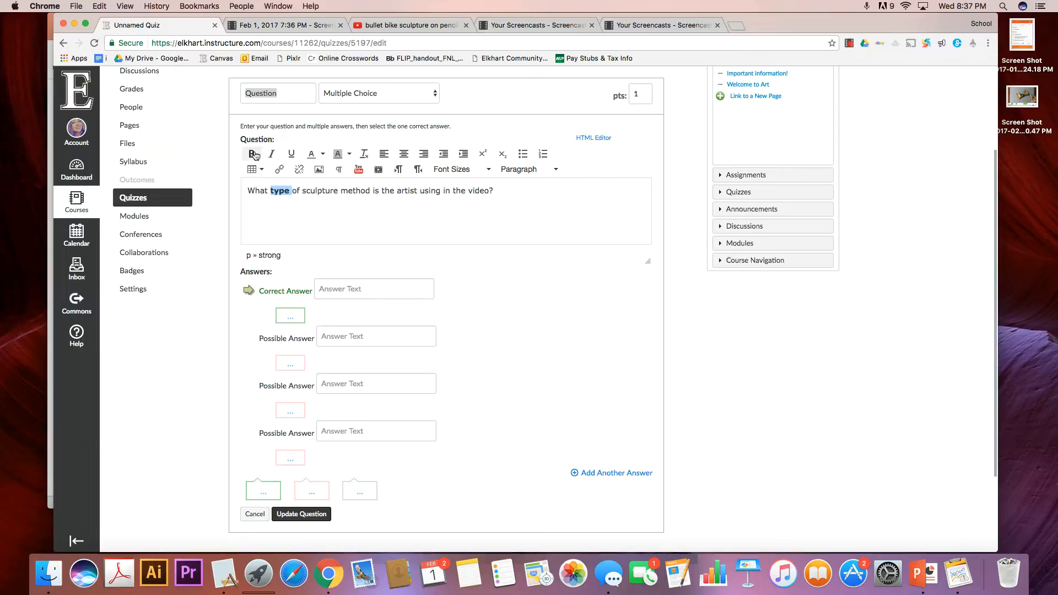
{"action": "left_click", "coordinate": [291, 154]}
{"action": "left_click", "coordinate": [528, 199]}
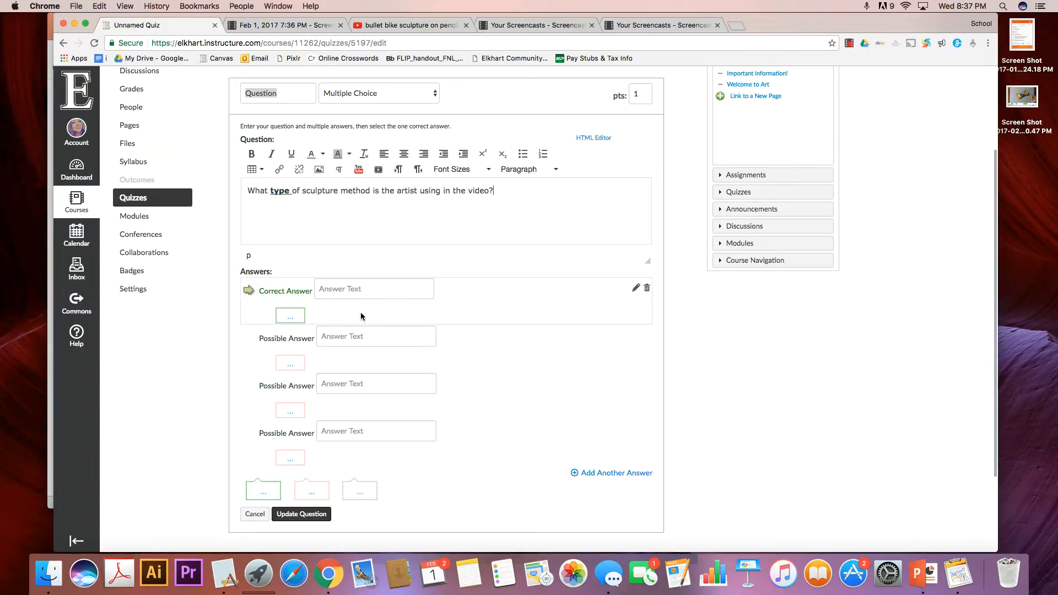
Enter Subtractive as the correct answer and Additive as the first possible answer.
{"action": "left_click", "coordinate": [354, 291]}
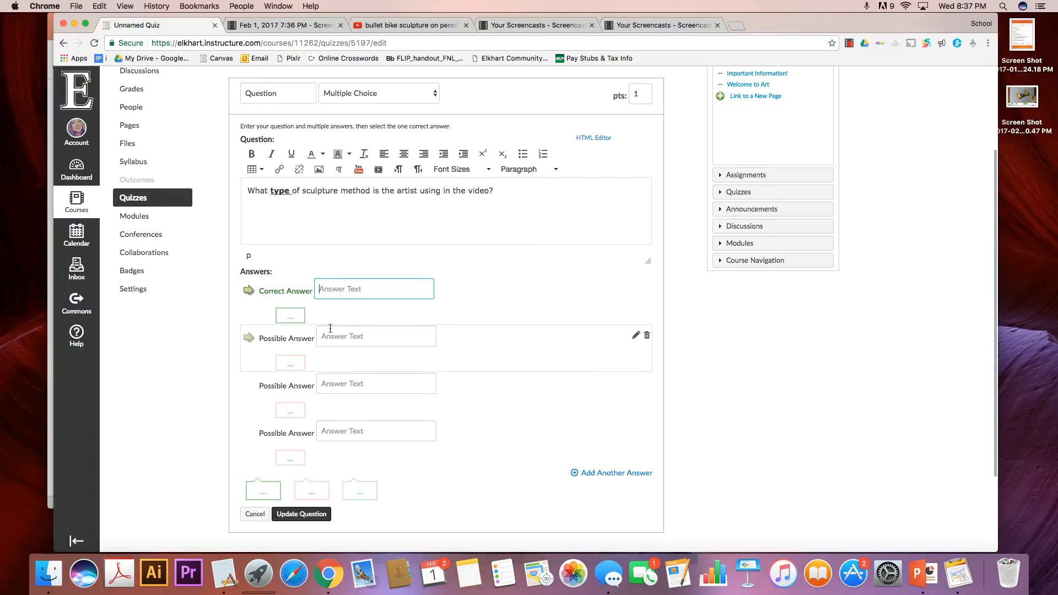
{"action": "type", "text": "Sub"}
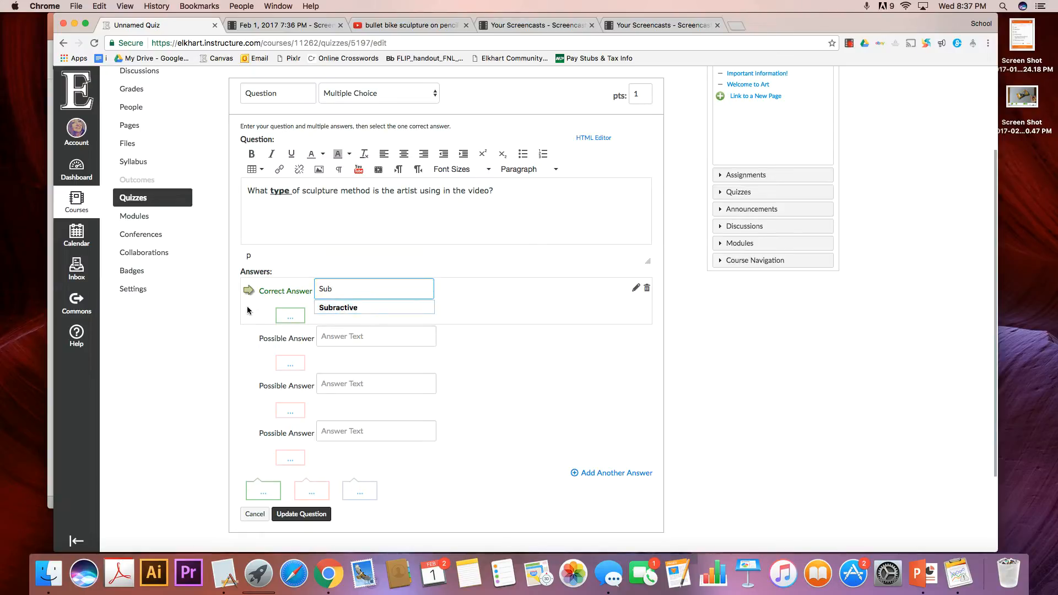
{"action": "type", "text": "tractive"}
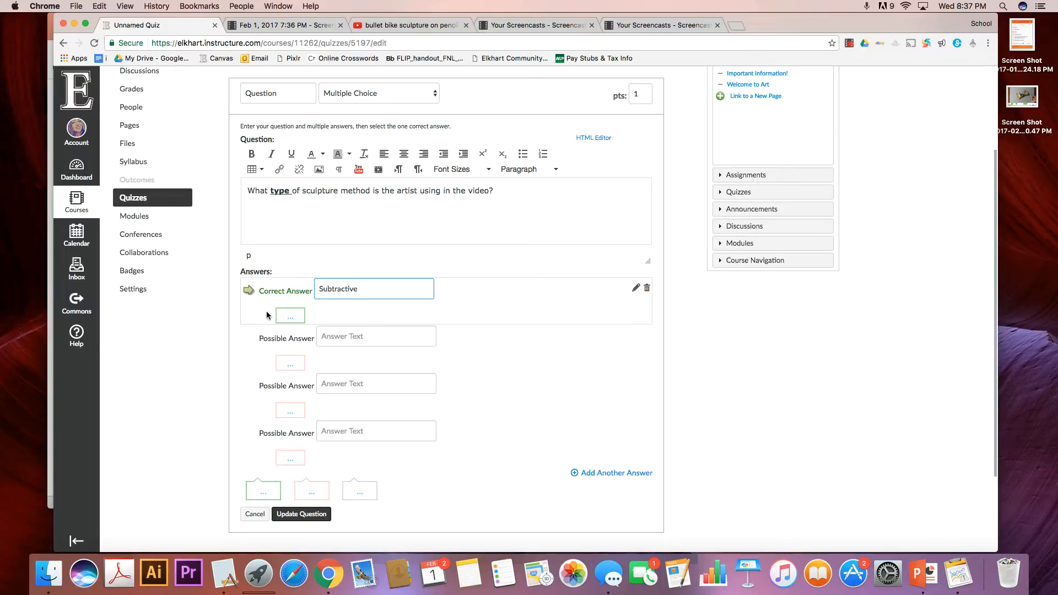
{"action": "left_click", "coordinate": [344, 336]}
{"action": "type", "text": "Additive"}
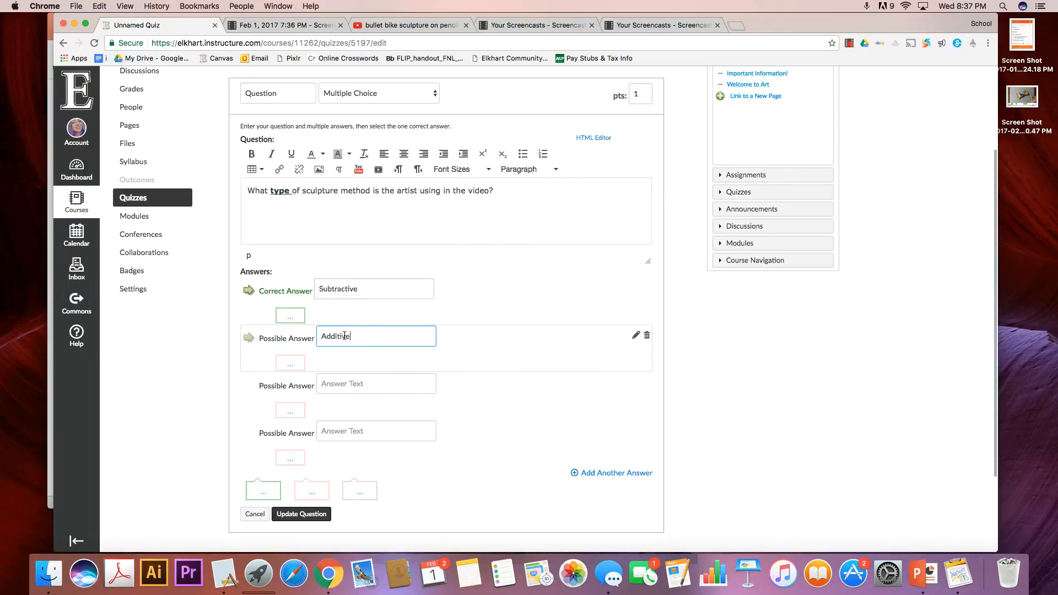
Fill in the two remaining possible answers with Coil and Slab.
{"action": "left_click", "coordinate": [351, 382]}
{"action": "type", "text": "Cio"}
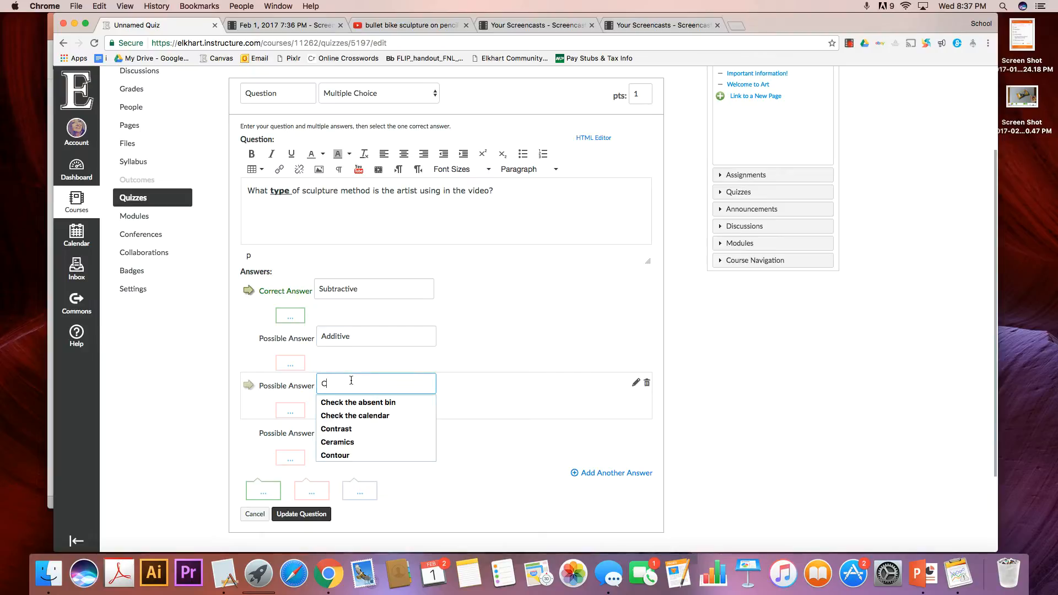
{"action": "key", "text": "BackSpace"}
{"action": "key", "text": "BackSpace"}
{"action": "type", "text": "oil"}
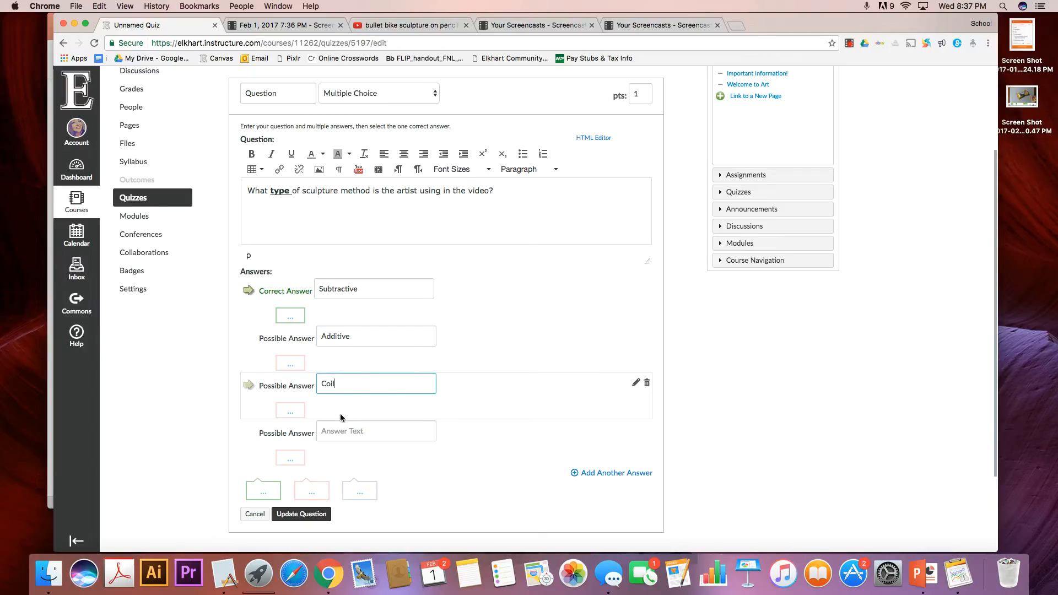
{"action": "left_click", "coordinate": [342, 432]}
{"action": "type", "text": "Sb"}
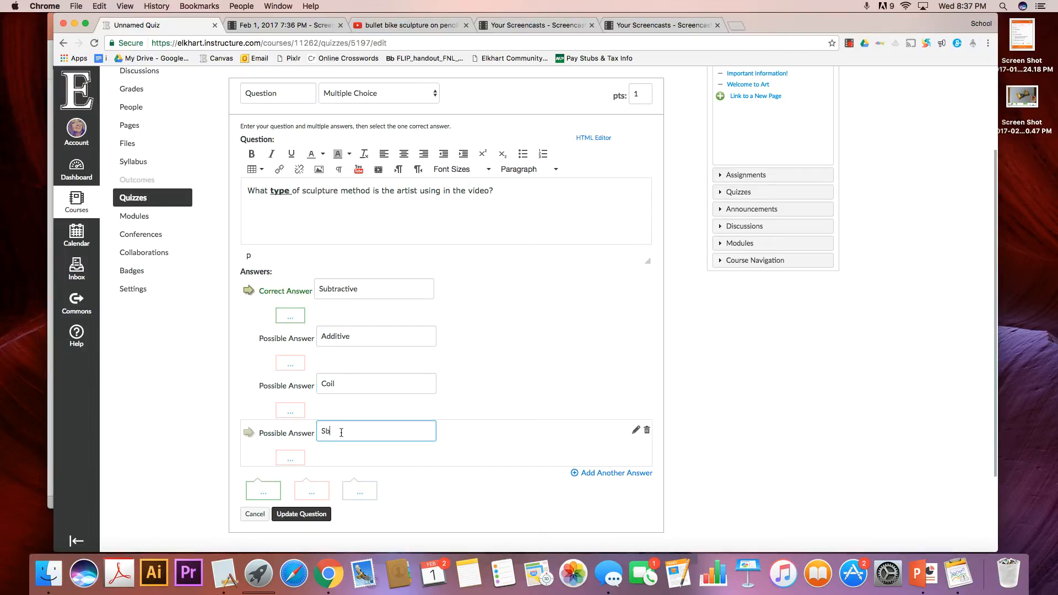
{"action": "key", "text": "BackSpace"}
{"action": "type", "text": "la"}
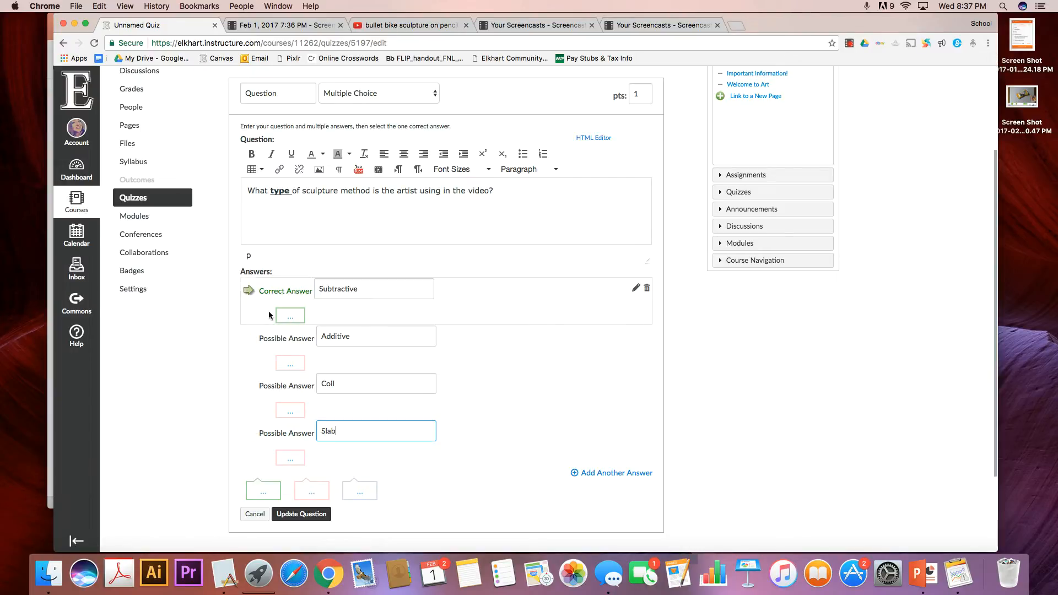
Try marking Additive as the correct answer, restore Subtractive, and view the available question types without changing the type.
{"action": "left_click", "coordinate": [247, 339]}
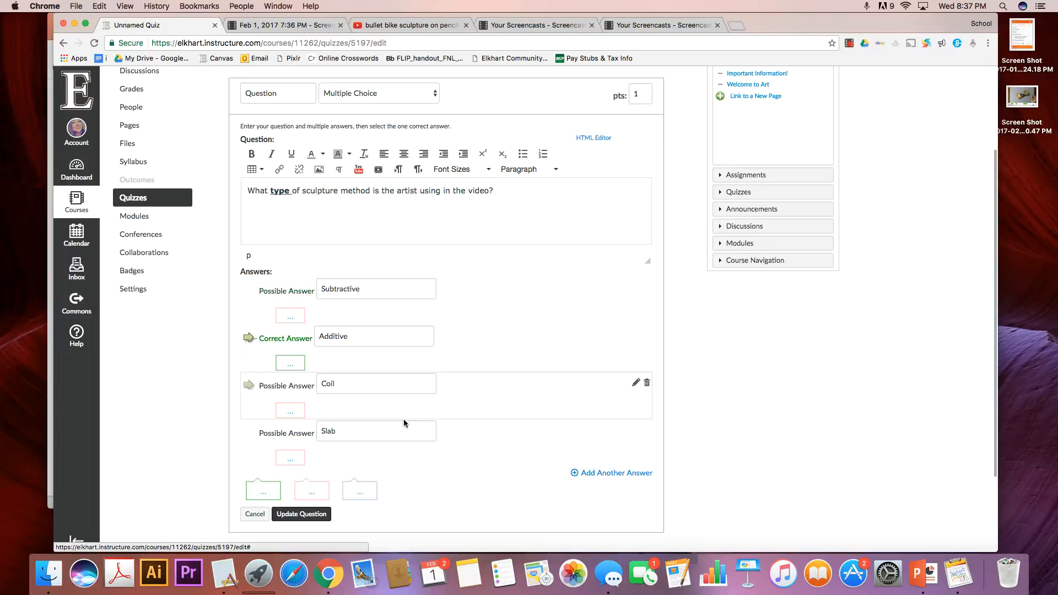
{"action": "left_click", "coordinate": [250, 293]}
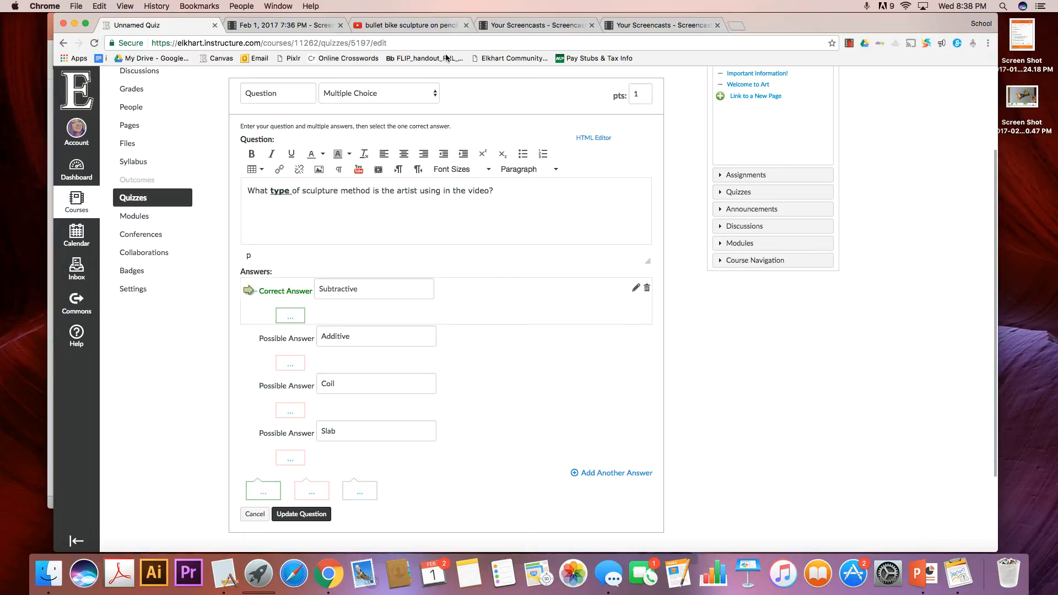
{"action": "left_click", "coordinate": [428, 95]}
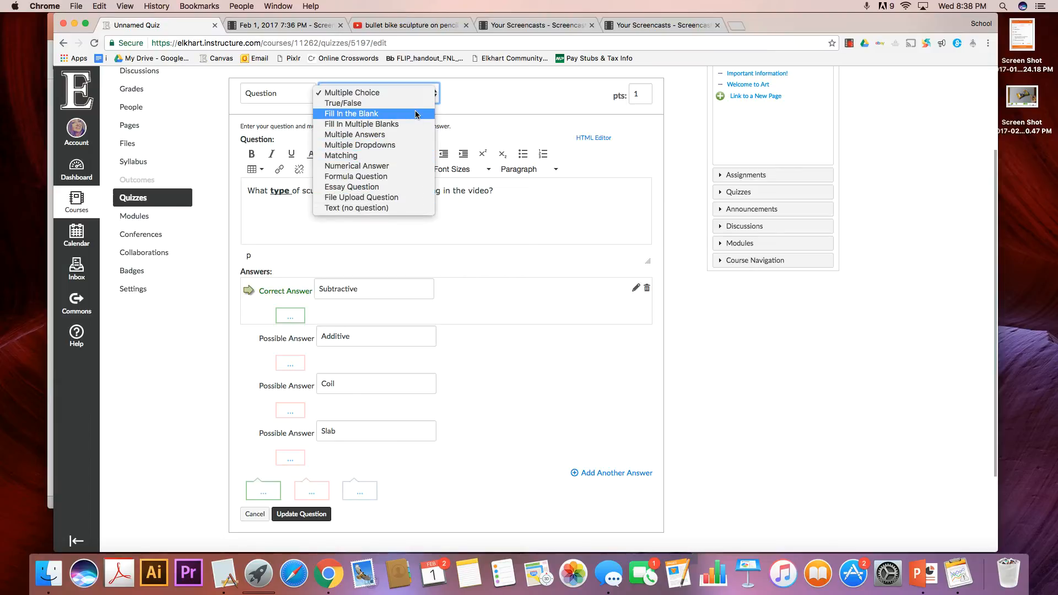
{"action": "left_click", "coordinate": [500, 104]}
Set the question's point value to 5.
{"action": "double_click", "coordinate": [634, 91]}
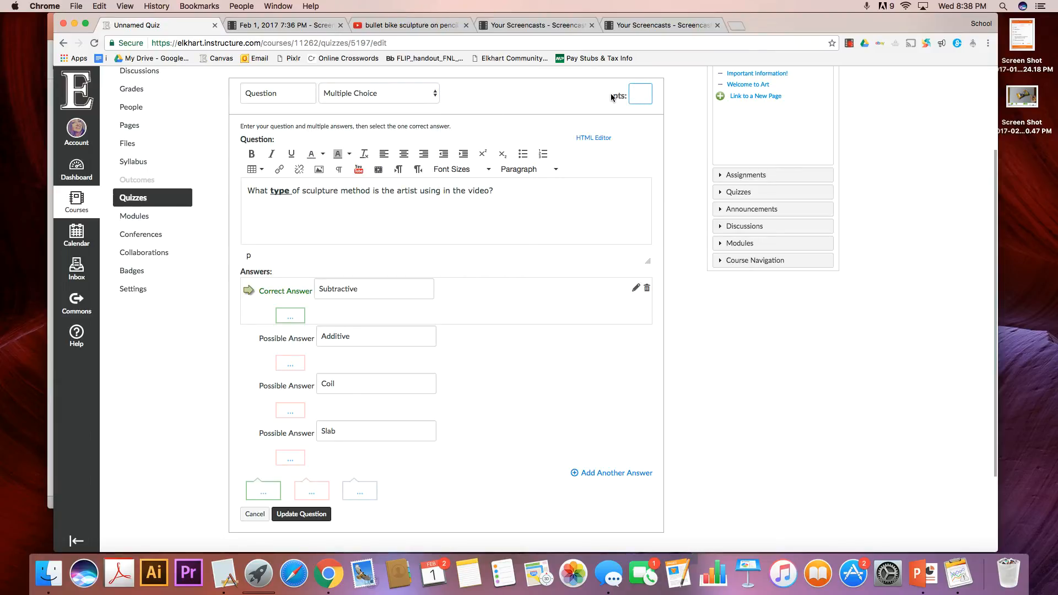
{"action": "type", "text": "5"}
{"action": "left_click", "coordinate": [635, 186]}
{"action": "scroll", "coordinate": [537, 223], "scroll_direction": "down", "scroll_amount": 3}
{"action": "scroll", "coordinate": [536, 223], "scroll_direction": "up", "scroll_amount": 3}
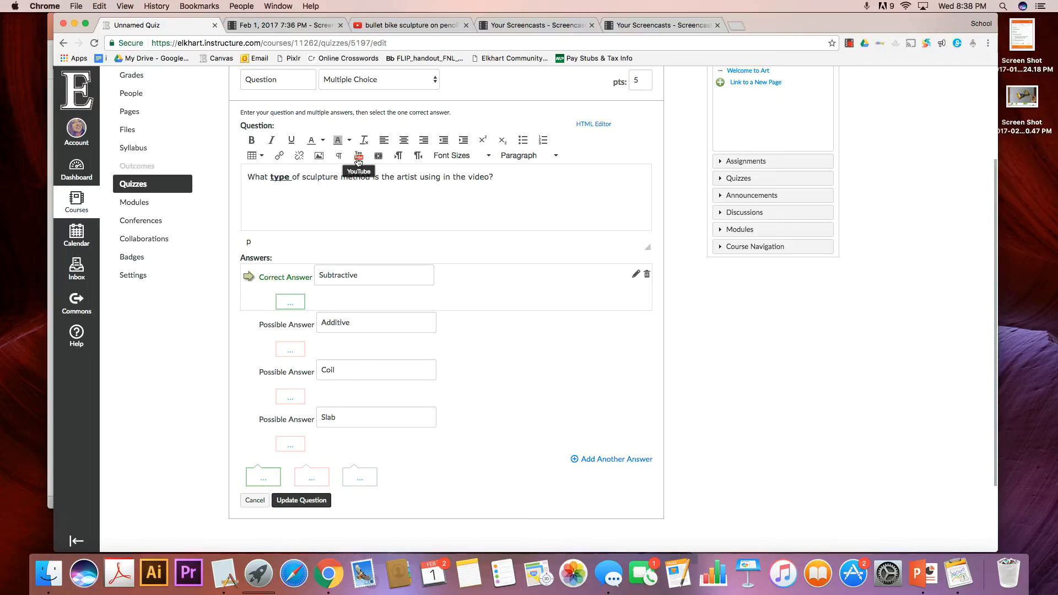
Find the YouTube video "bullet bike sculpture on pencil lead | pencil carving art" by its copied address and embed it in the question.
{"action": "left_click", "coordinate": [358, 157]}
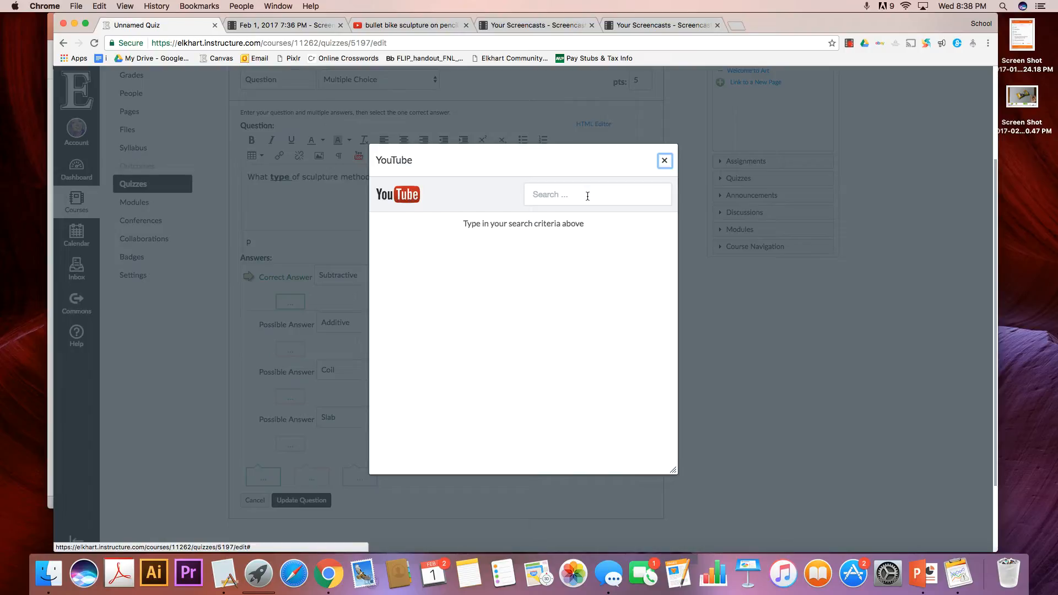
{"action": "left_click", "coordinate": [406, 25]}
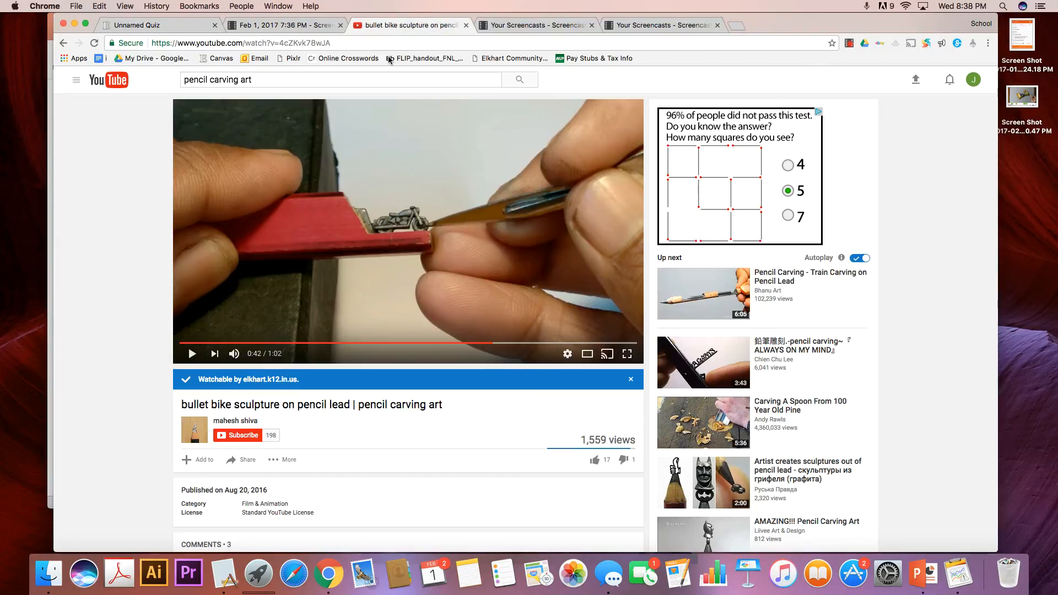
{"action": "left_click", "coordinate": [315, 43]}
{"action": "key", "text": "super+c"}
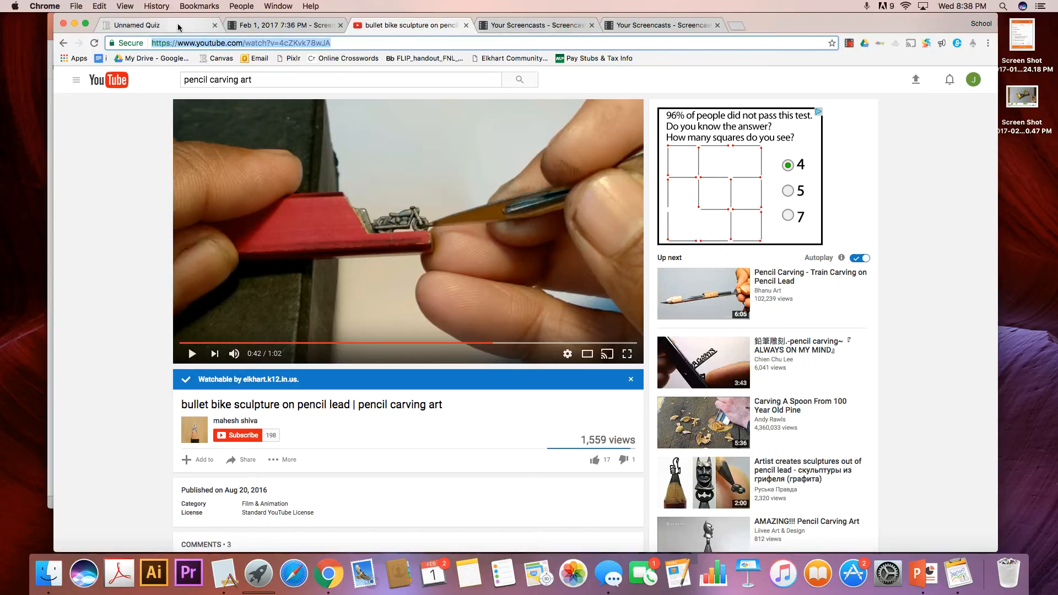
{"action": "left_click", "coordinate": [153, 25]}
{"action": "left_click", "coordinate": [601, 200]}
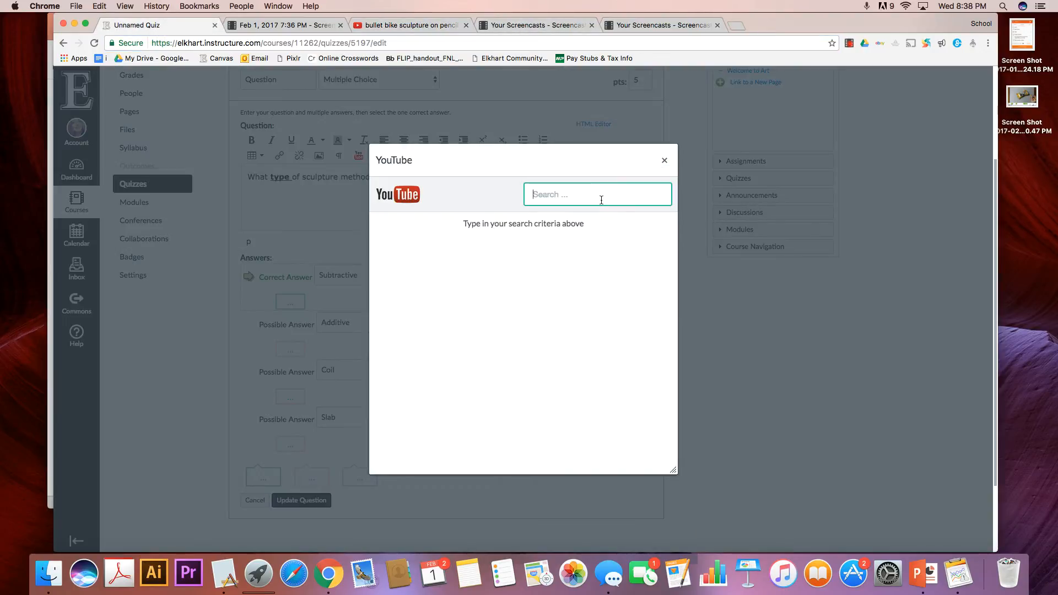
{"action": "key", "text": "super+v"}
{"action": "key", "text": "Return"}
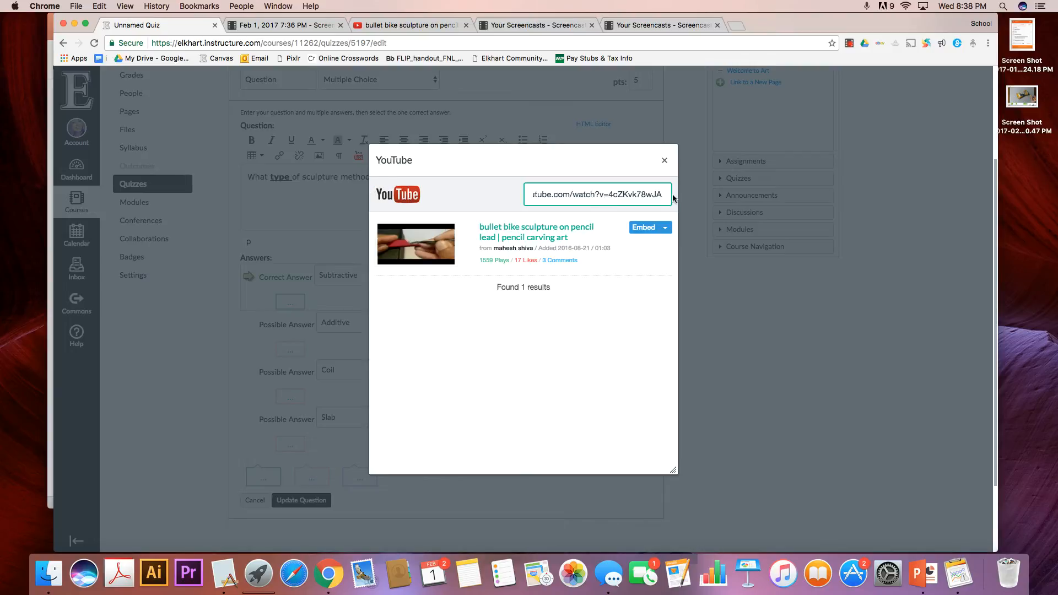
{"action": "left_click", "coordinate": [645, 229]}
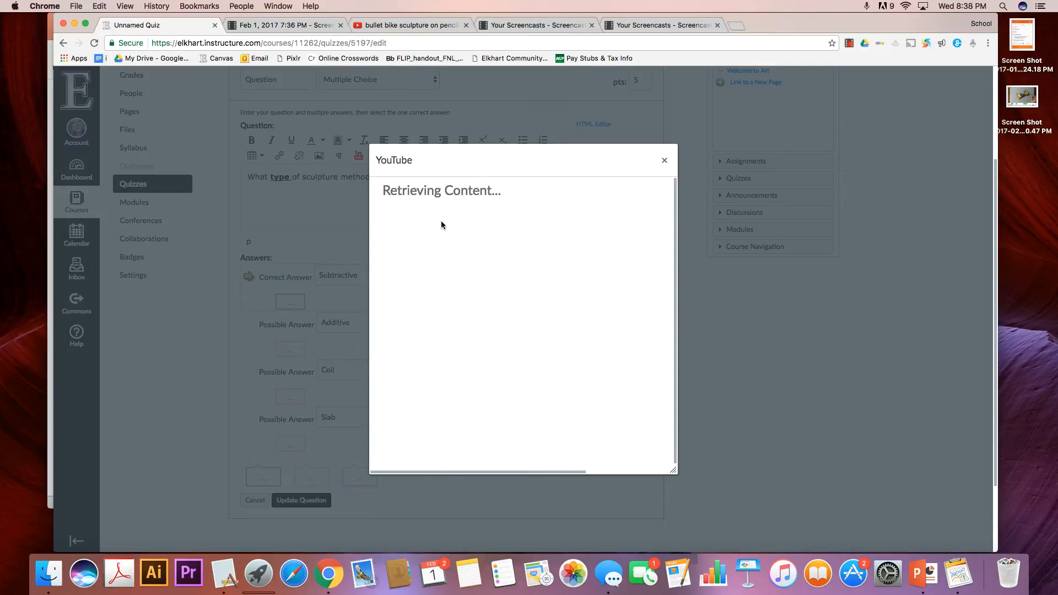
{"action": "scroll", "coordinate": [498, 225], "scroll_direction": "down", "scroll_amount": 3}
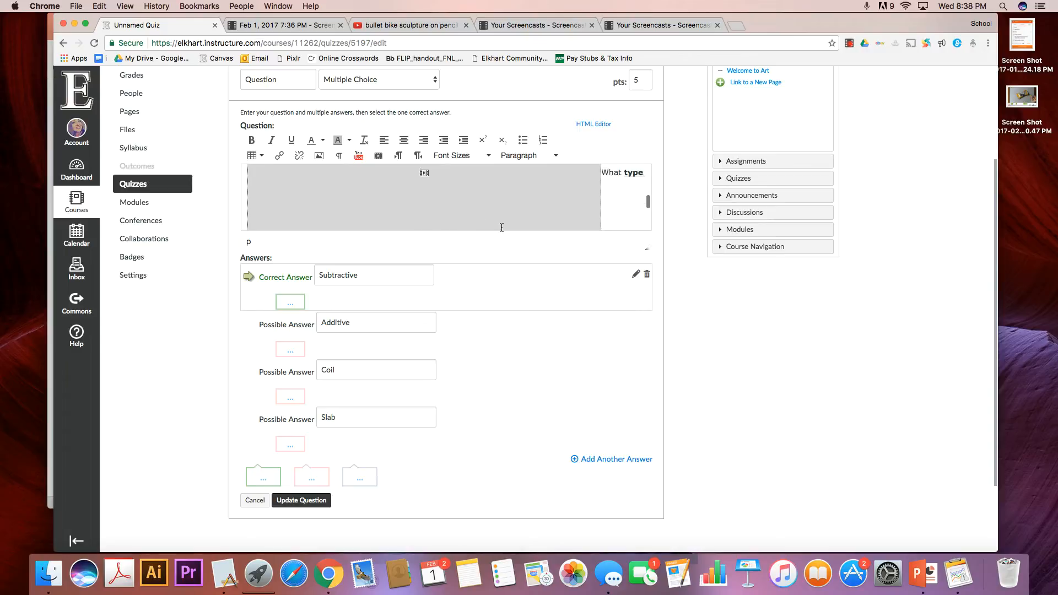
{"action": "scroll", "coordinate": [529, 225], "scroll_direction": "up", "scroll_amount": 5}
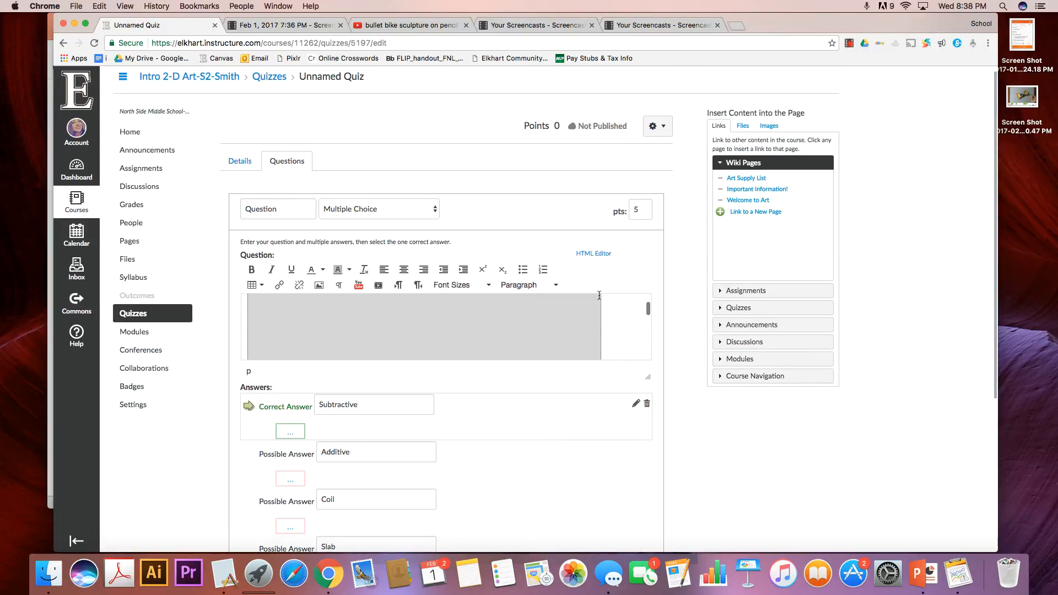
{"action": "scroll", "coordinate": [601, 308], "scroll_direction": "down", "scroll_amount": 1}
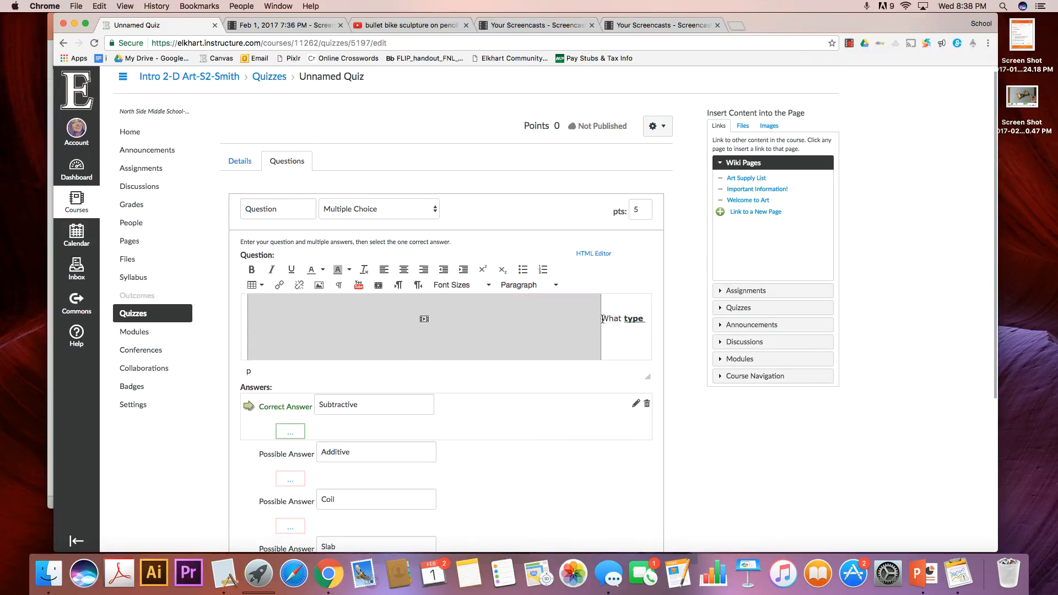
Cut the question text beside the embedded video, delete the video and paste the text back into the empty question.
{"action": "left_click_drag", "start_coordinate": [602, 319], "coordinate": [699, 384]}
{"action": "key", "text": "super+c"}
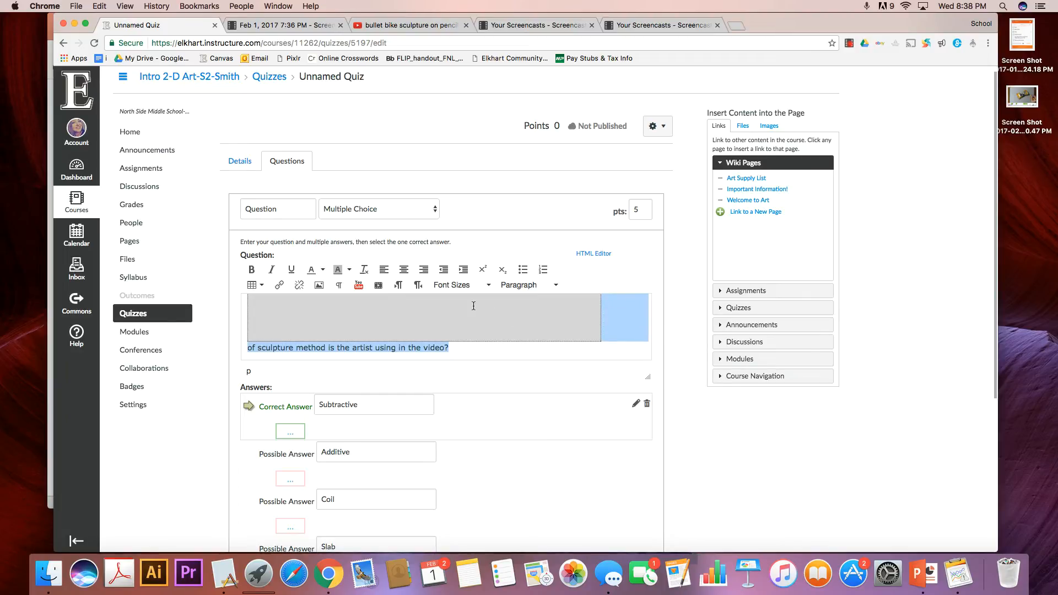
{"action": "key", "text": "BackSpace"}
{"action": "scroll", "coordinate": [487, 304], "scroll_direction": "down", "scroll_amount": 5}
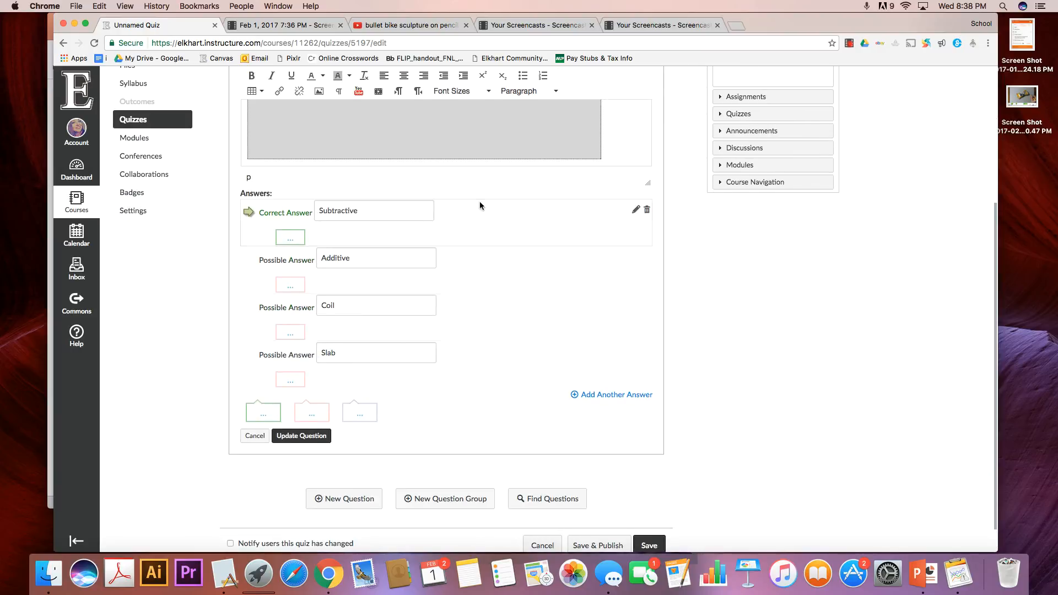
{"action": "scroll", "coordinate": [488, 184], "scroll_direction": "up", "scroll_amount": 1}
{"action": "scroll", "coordinate": [496, 176], "scroll_direction": "up", "scroll_amount": 1}
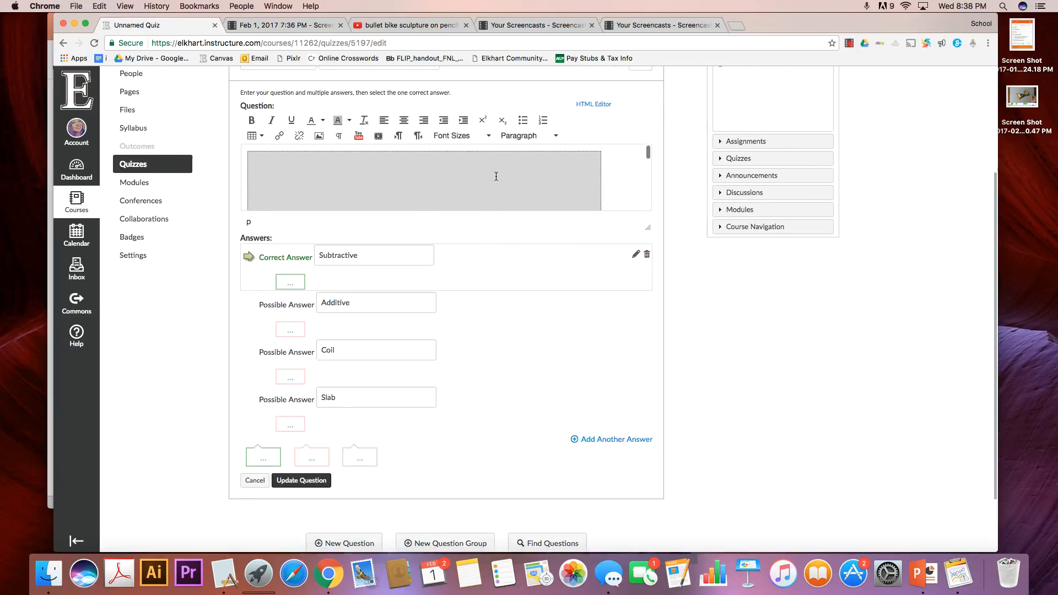
{"action": "scroll", "coordinate": [496, 176], "scroll_direction": "up", "scroll_amount": 1}
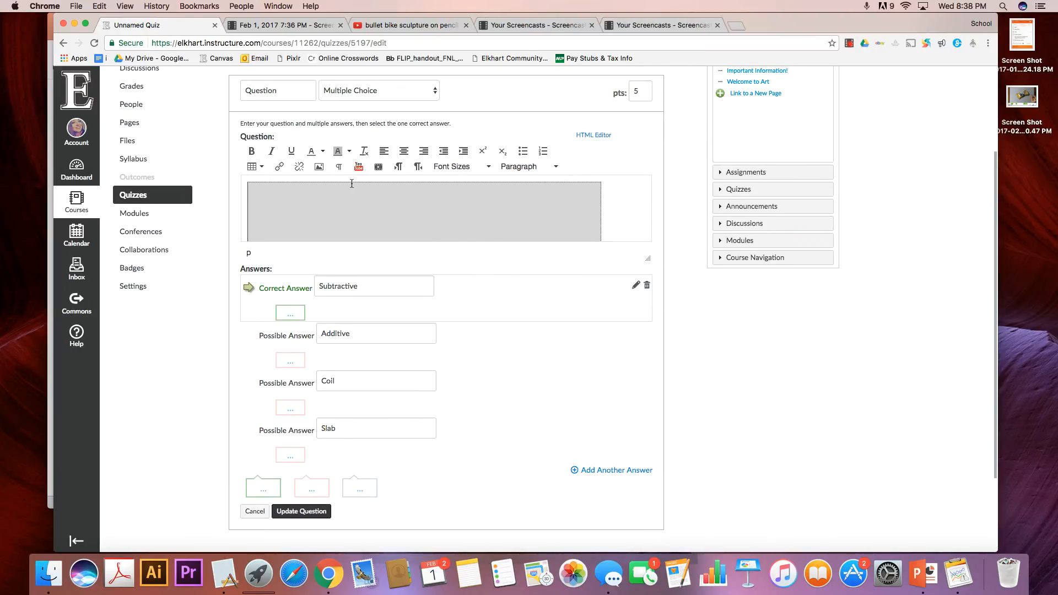
{"action": "left_click", "coordinate": [352, 184]}
{"action": "key", "text": "BackSpace"}
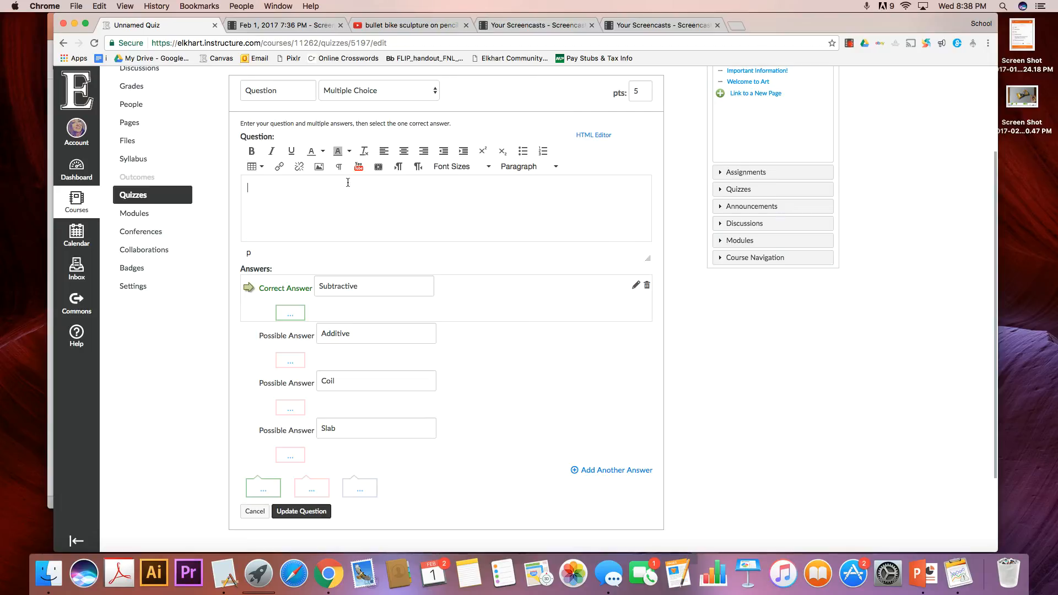
{"action": "key", "text": "super+v"}
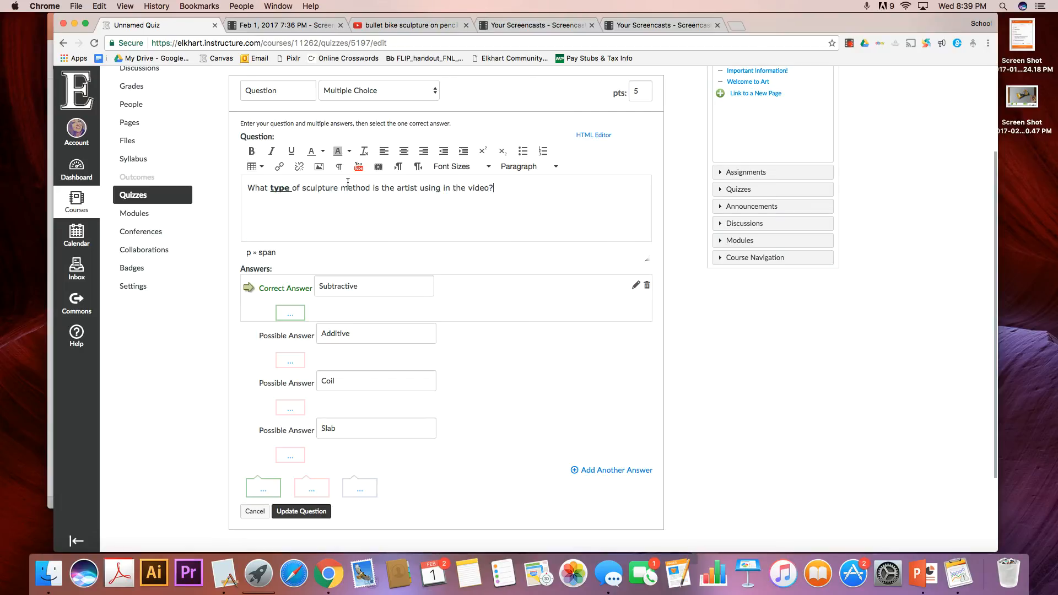
Find the pencil carving video on YouTube by its pasted web address and embed it again after the question text.
{"action": "left_click", "coordinate": [358, 166]}
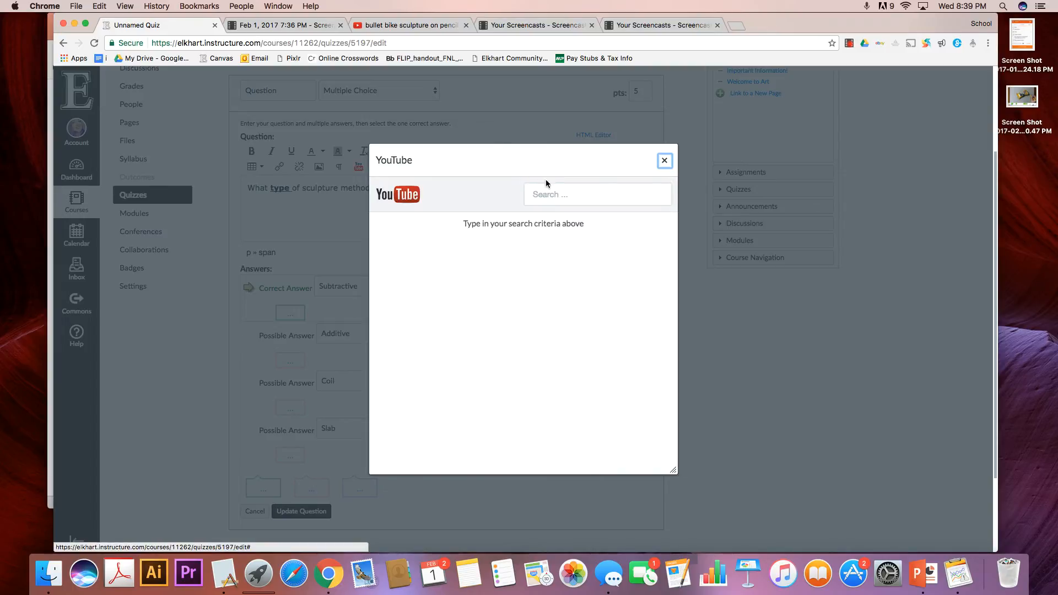
{"action": "left_click", "coordinate": [397, 25]}
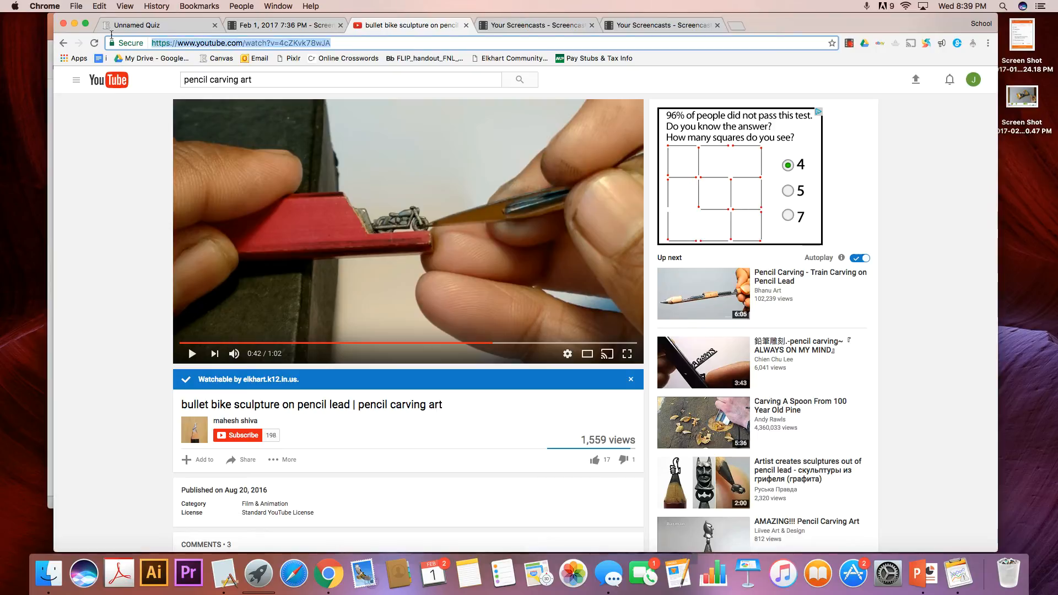
{"action": "left_click", "coordinate": [183, 21]}
{"action": "left_click", "coordinate": [575, 199]}
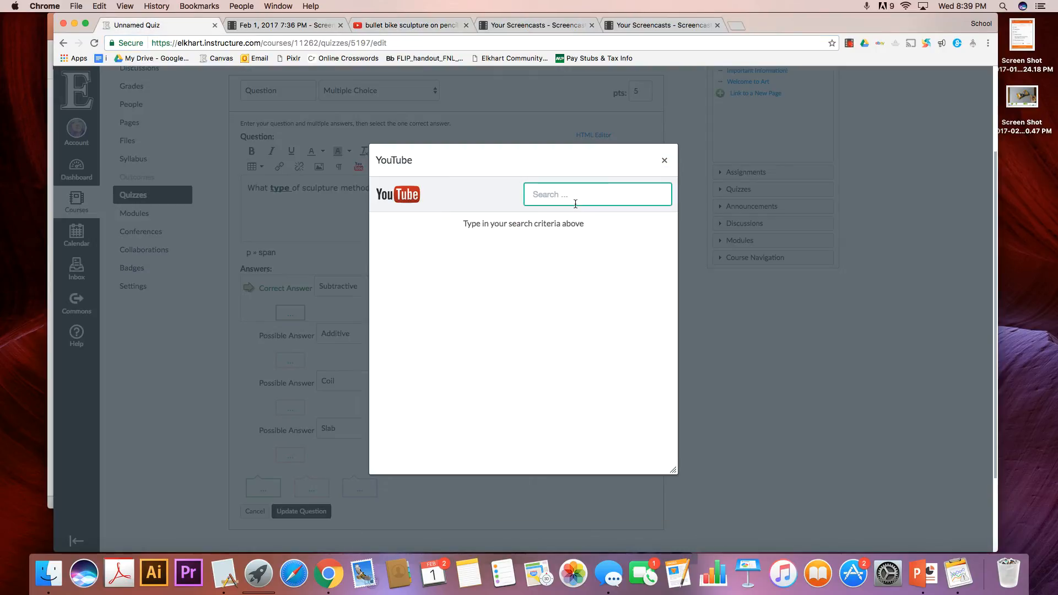
{"action": "type", "text": "https://www.youtube.com/watch?v=4cZKvk78wJA"}
{"action": "key", "text": "Return"}
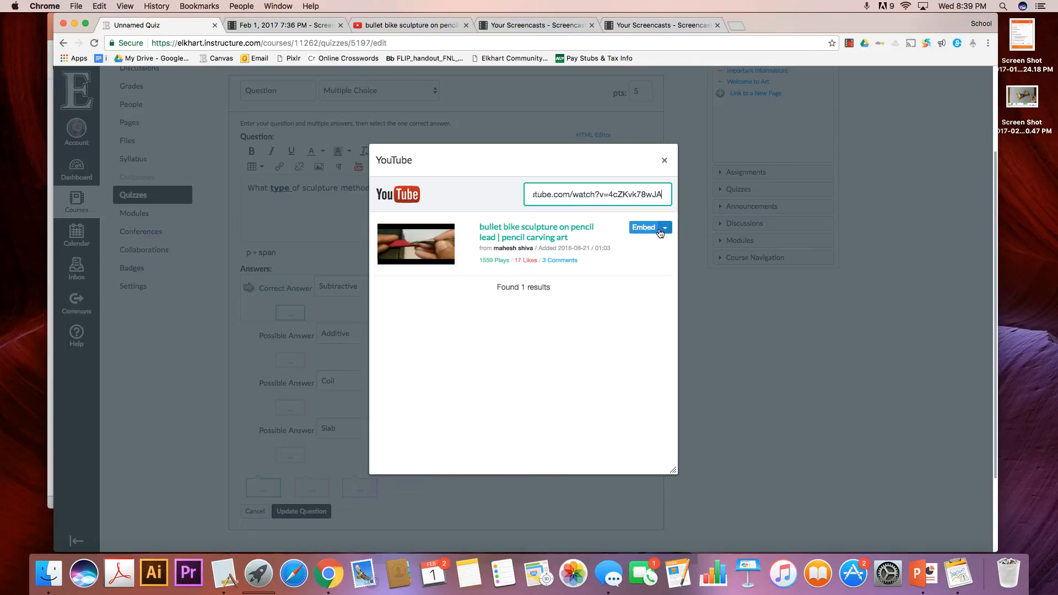
{"action": "left_click", "coordinate": [639, 228]}
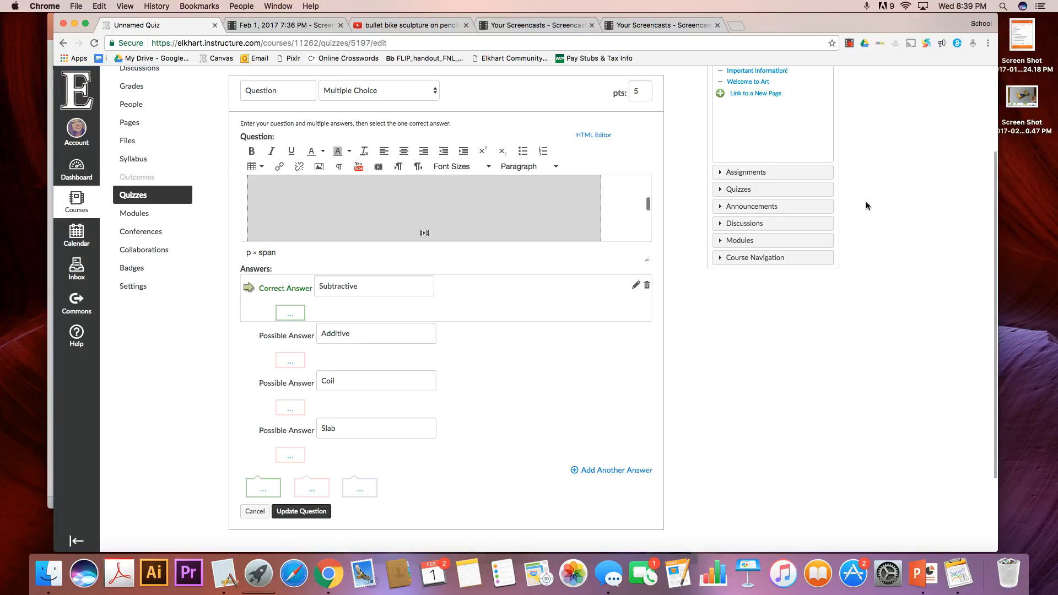
Check the question text, embedded video and answers, and update the multiple-choice question.
{"action": "scroll", "coordinate": [533, 179], "scroll_direction": "up", "scroll_amount": 5}
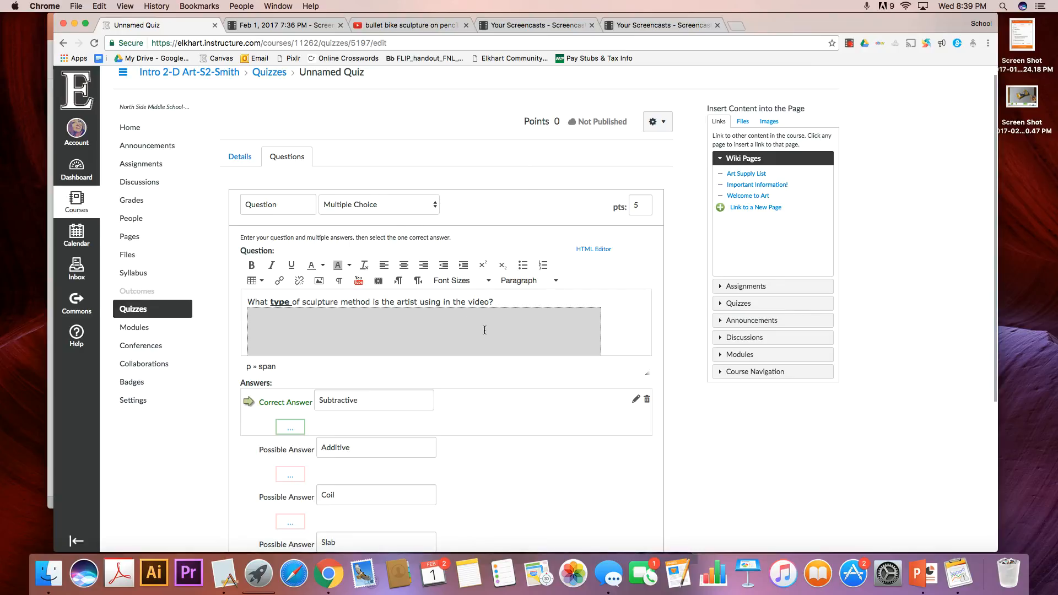
{"action": "scroll", "coordinate": [514, 336], "scroll_direction": "down", "scroll_amount": 2}
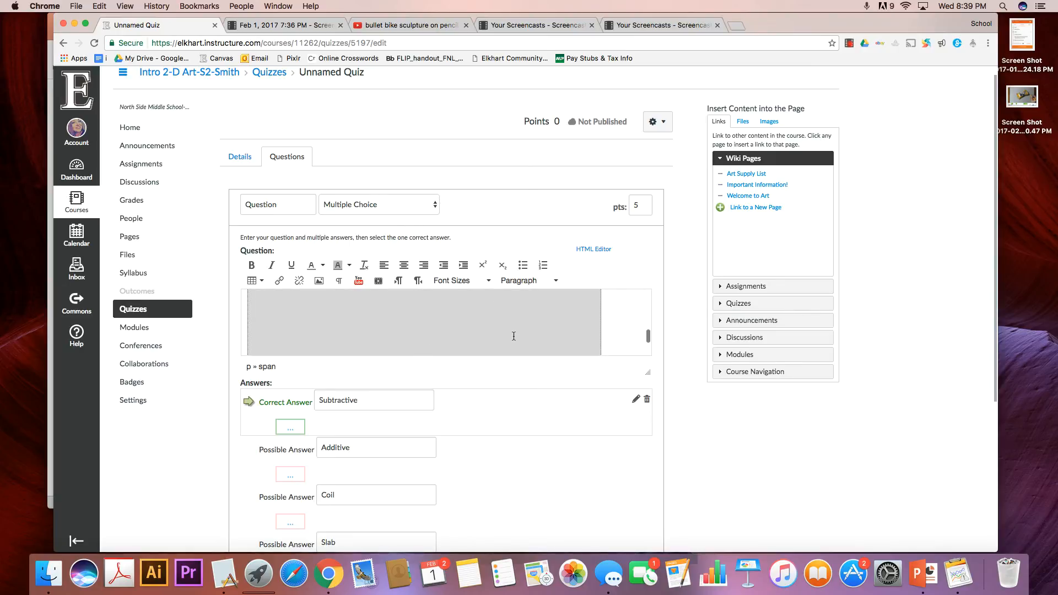
{"action": "scroll", "coordinate": [539, 364], "scroll_direction": "down", "scroll_amount": 5}
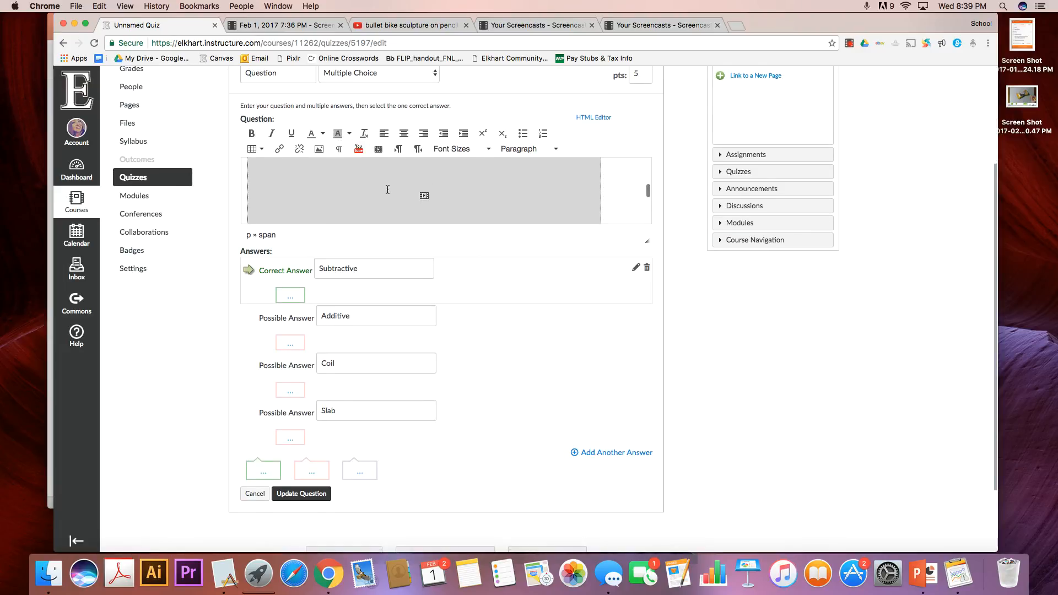
{"action": "scroll", "coordinate": [570, 212], "scroll_direction": "up", "scroll_amount": 1}
{"action": "scroll", "coordinate": [517, 347], "scroll_direction": "down", "scroll_amount": 4}
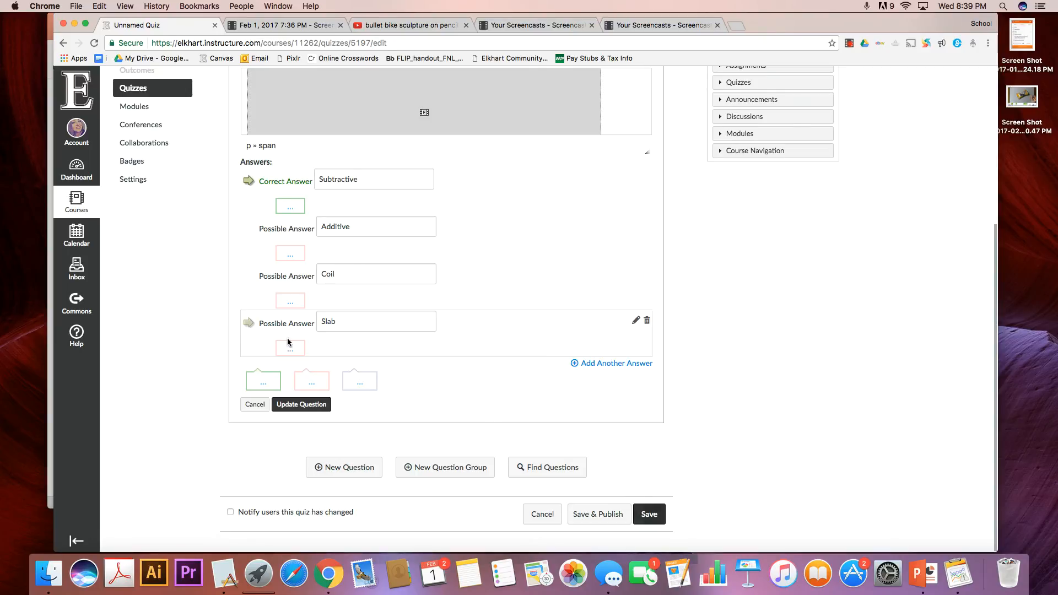
{"action": "left_click", "coordinate": [306, 405]}
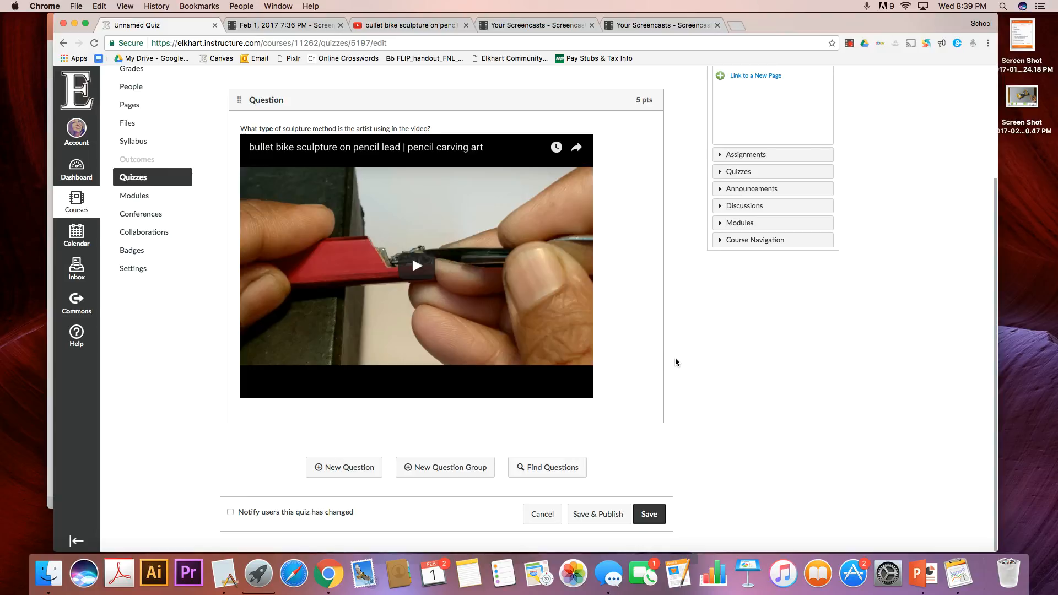
Play the embedded pencil carving video in the finished question with the volume raised, and pause it.
{"action": "scroll", "coordinate": [618, 337], "scroll_direction": "up", "scroll_amount": 1}
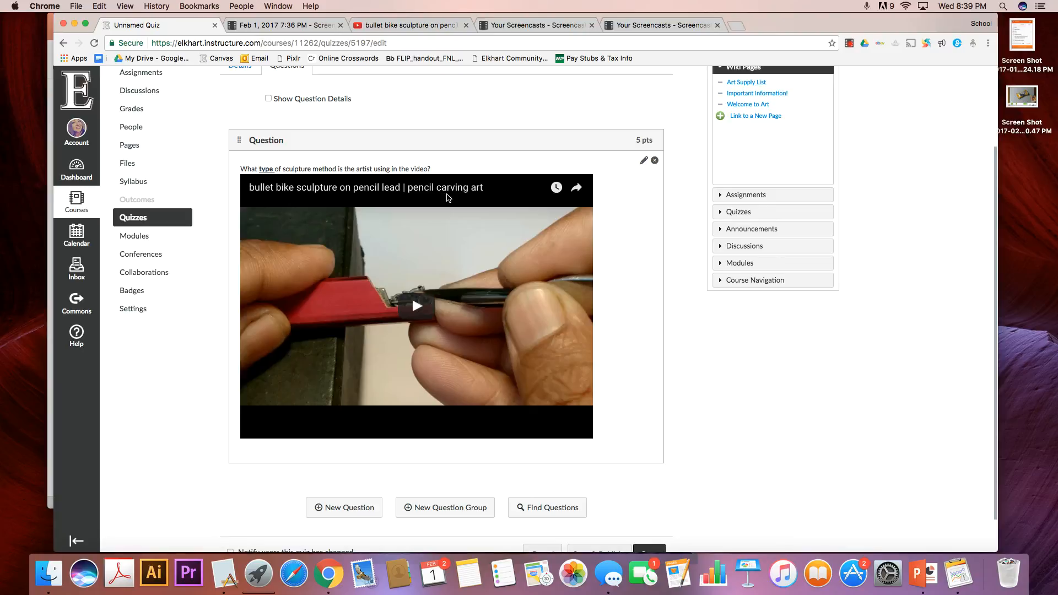
{"action": "left_click", "coordinate": [433, 337]}
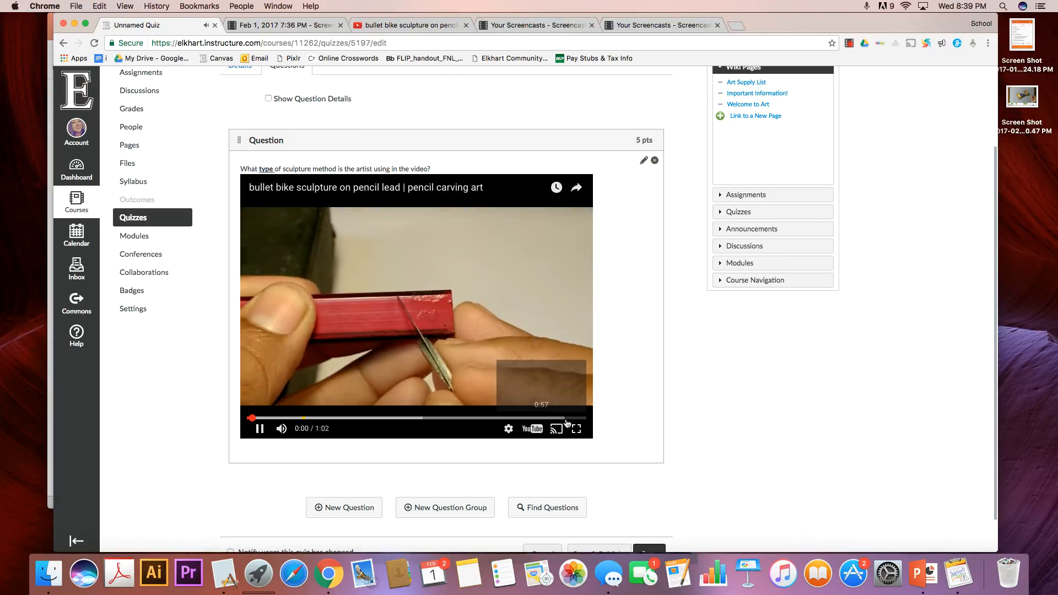
{"action": "key", "text": "XF86AudioRaiseVolume"}
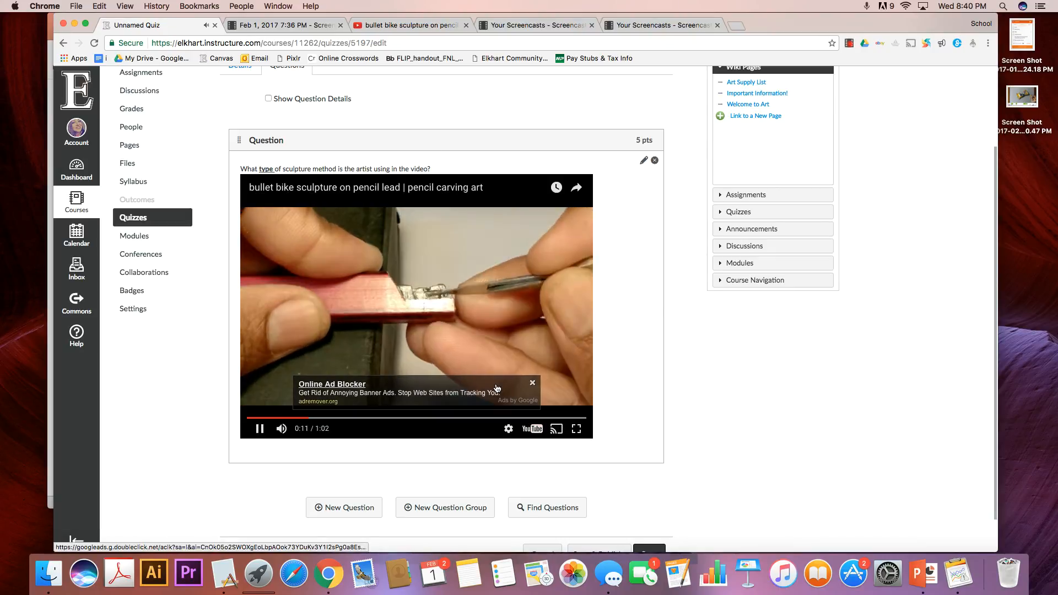
{"action": "left_click", "coordinate": [262, 434]}
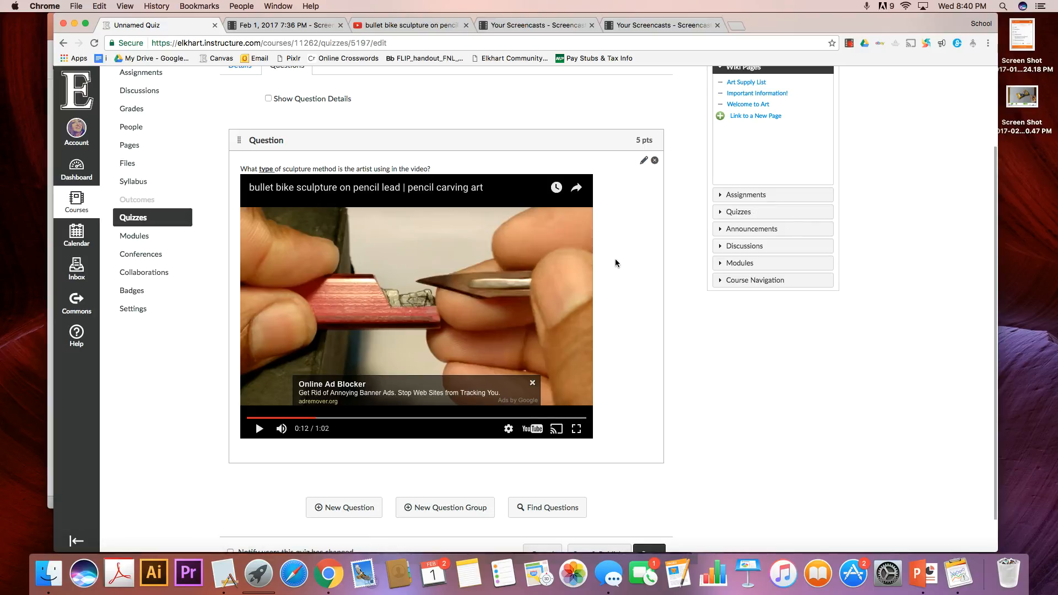
Save the quiz without publishing it or notifying users of the change.
{"action": "scroll", "coordinate": [650, 376], "scroll_direction": "up", "scroll_amount": 2}
{"action": "scroll", "coordinate": [650, 373], "scroll_direction": "down", "scroll_amount": 3}
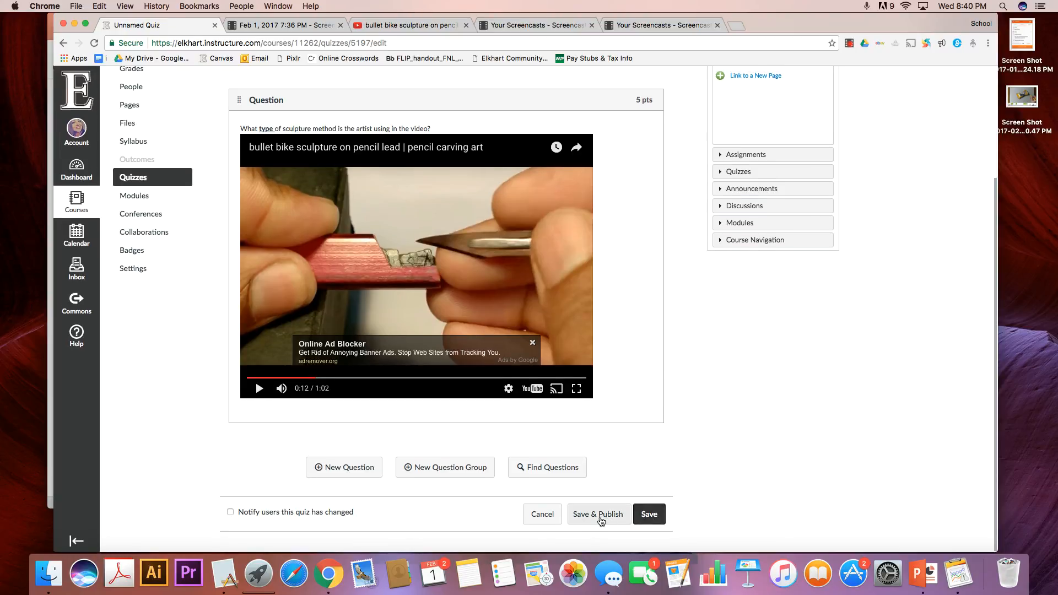
{"action": "left_click", "coordinate": [650, 519]}
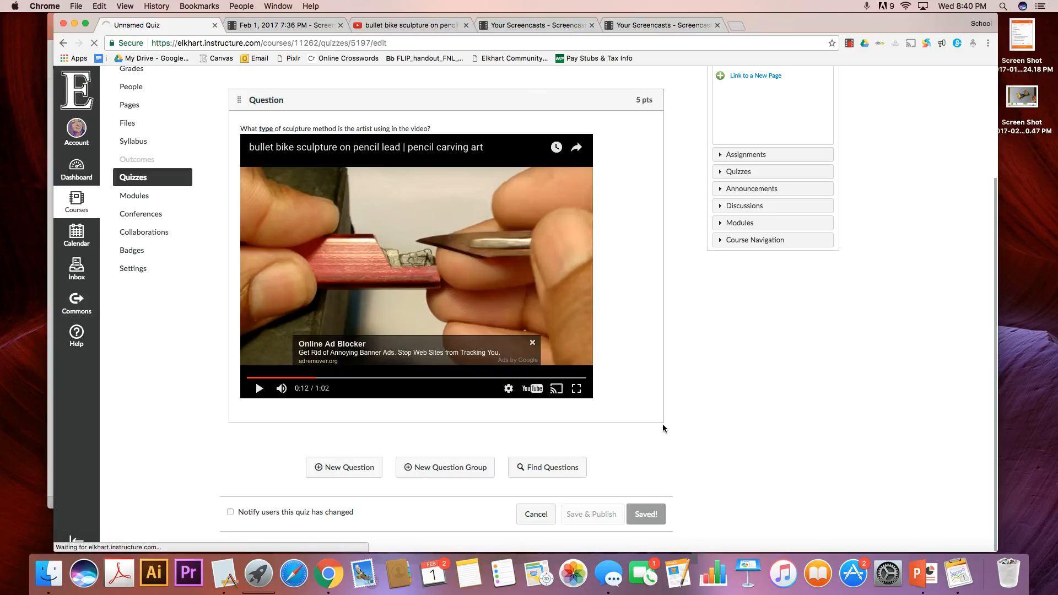